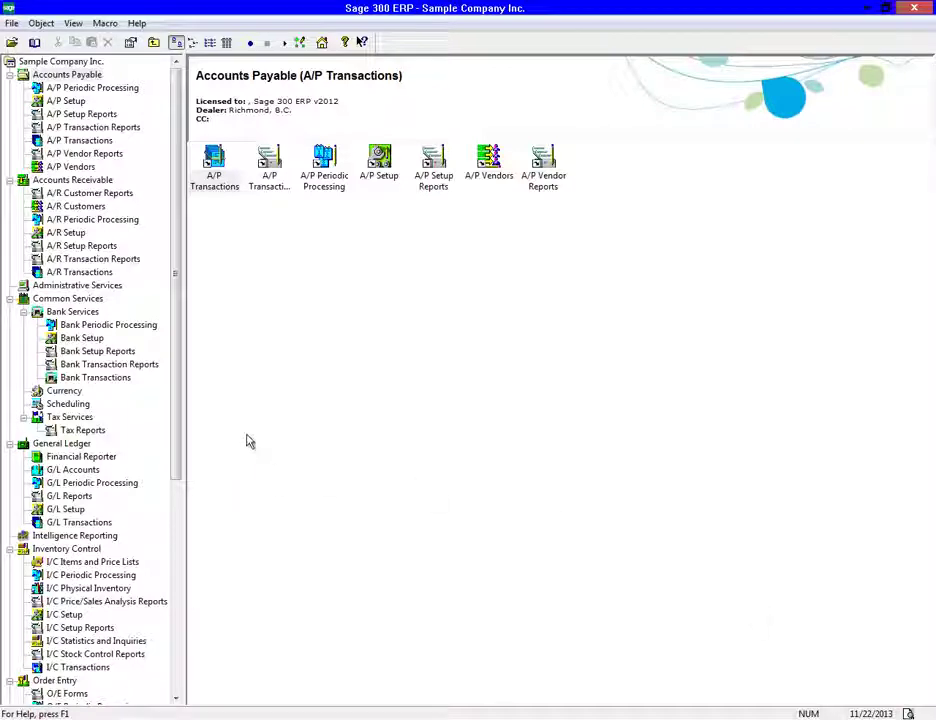
Set up a database dump of SAMINC: Sample Company Inc. with the description "AP Backup for Sample Company".
{"action": "left_click", "coordinate": [118, 286]}
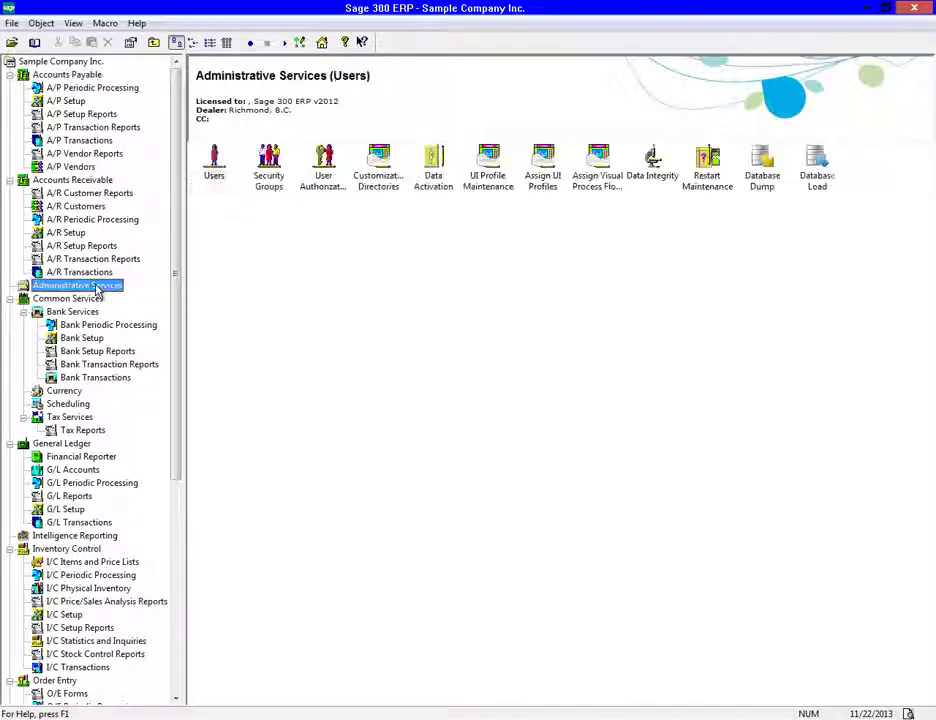
{"action": "left_click", "coordinate": [760, 172]}
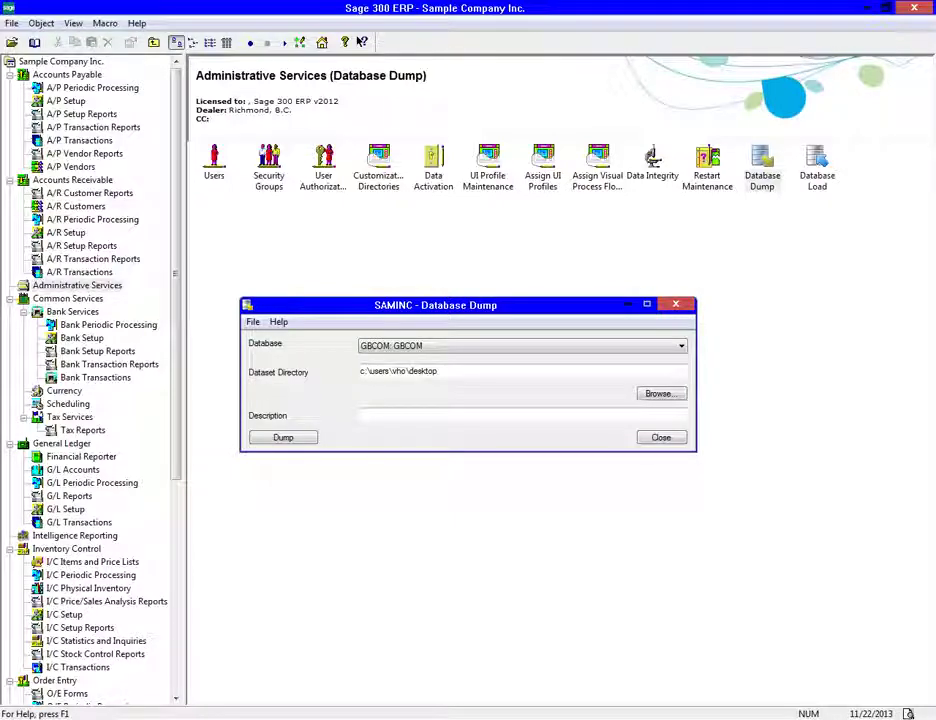
{"action": "left_click", "coordinate": [553, 345]}
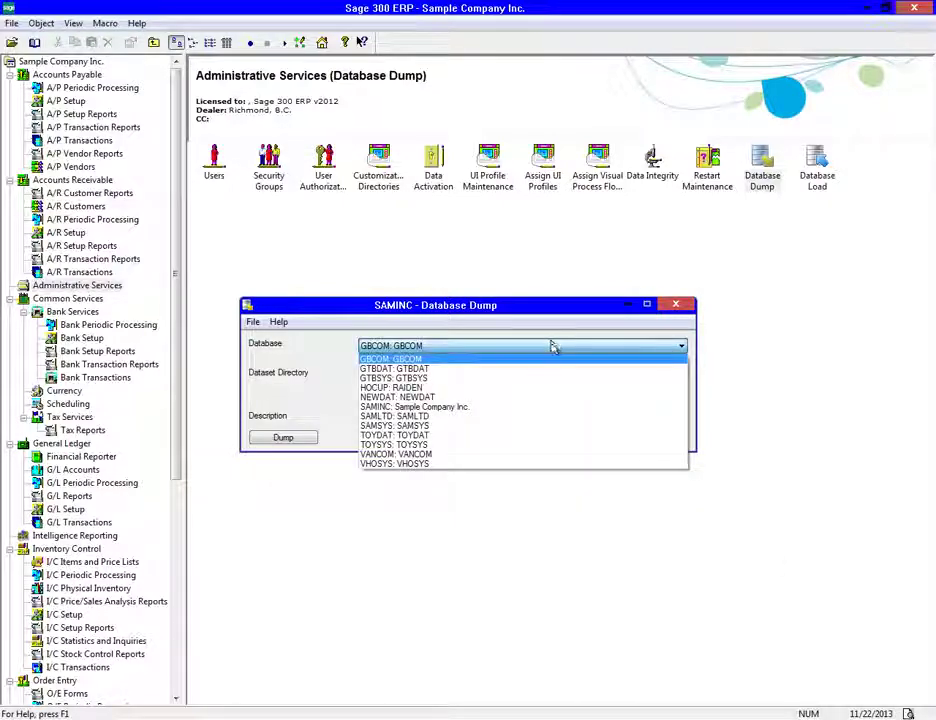
{"action": "left_click", "coordinate": [553, 407]}
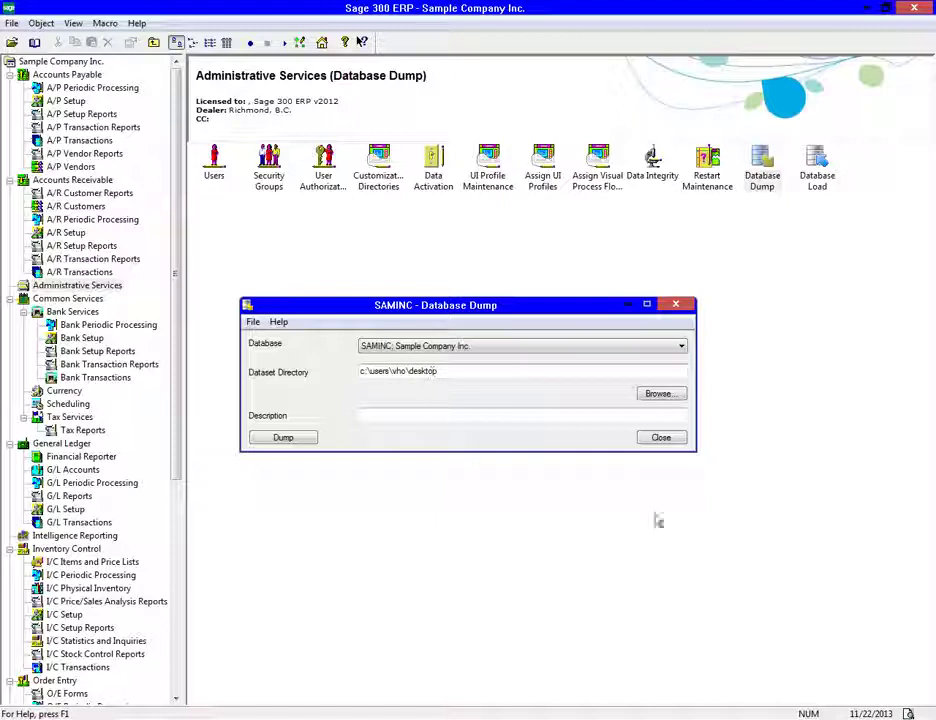
{"action": "left_click", "coordinate": [503, 416]}
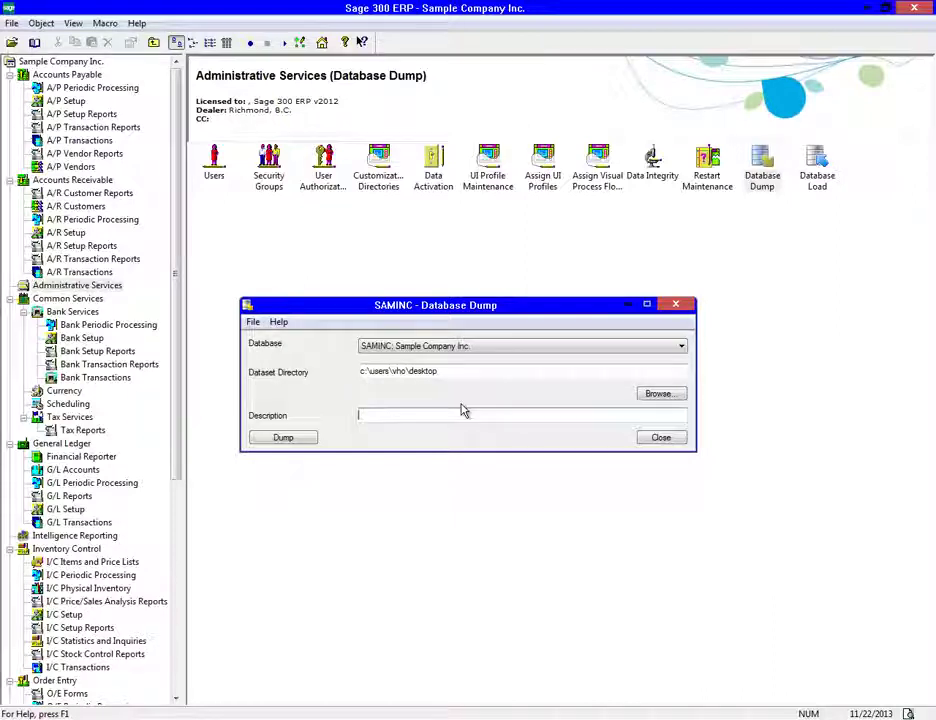
{"action": "type", "text": "AP Backup for Sample Company"}
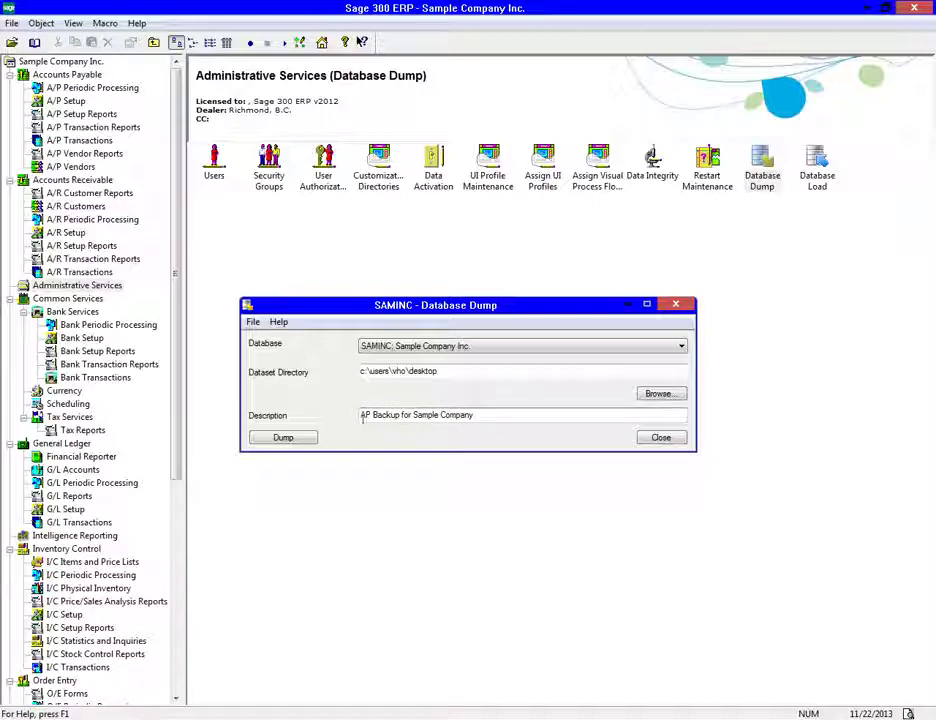
Run the database dump, accepting deletion of any existing dump files, and close the completion message and dump window.
{"action": "left_click", "coordinate": [280, 439]}
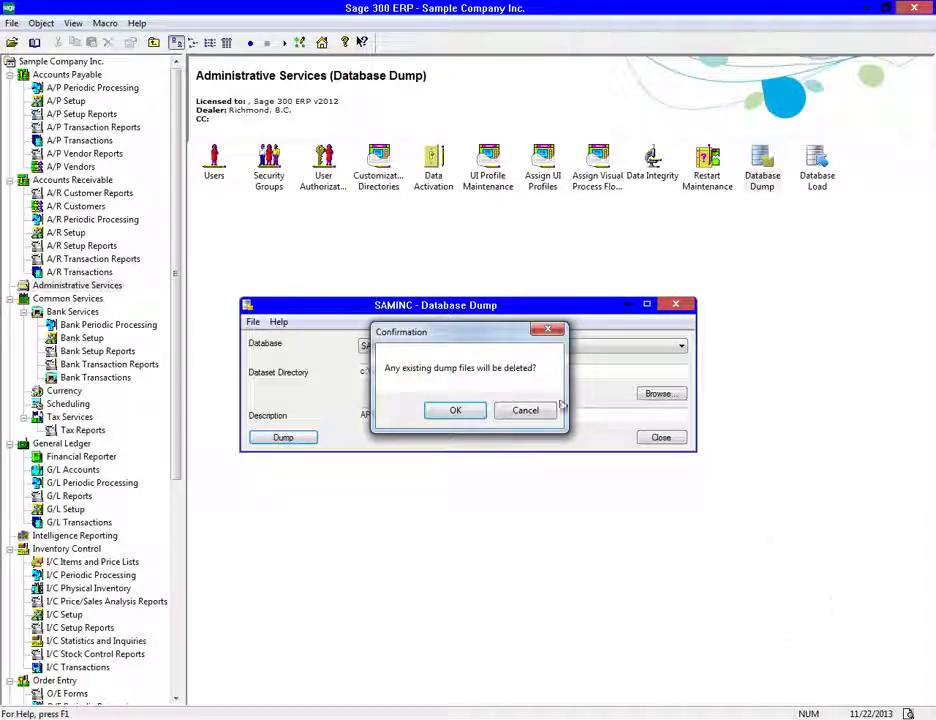
{"action": "left_click", "coordinate": [472, 414]}
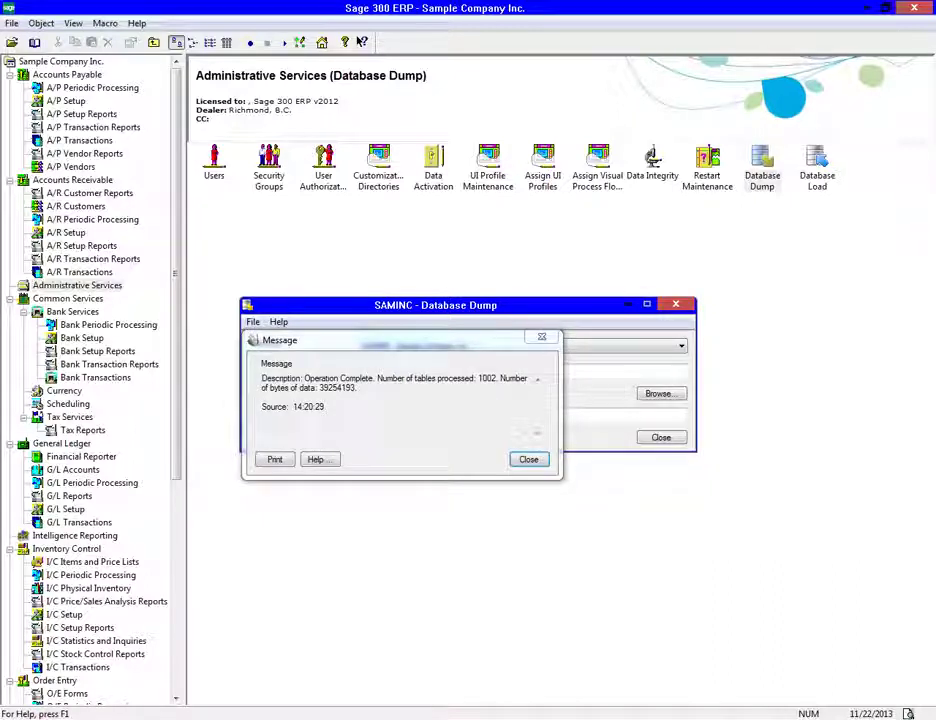
{"action": "left_click", "coordinate": [524, 462]}
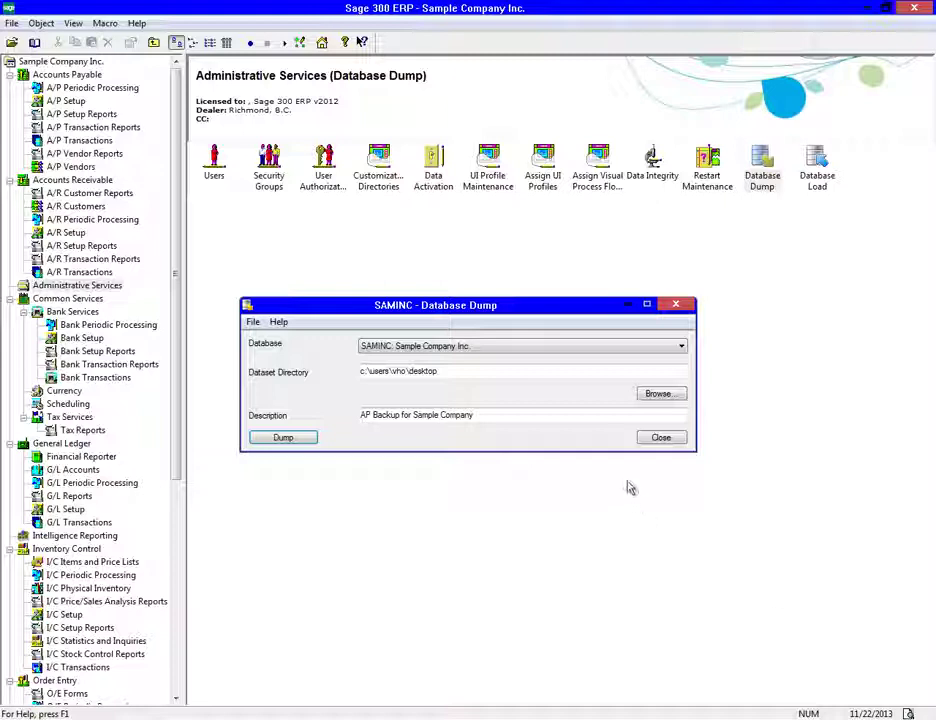
{"action": "left_click", "coordinate": [660, 438]}
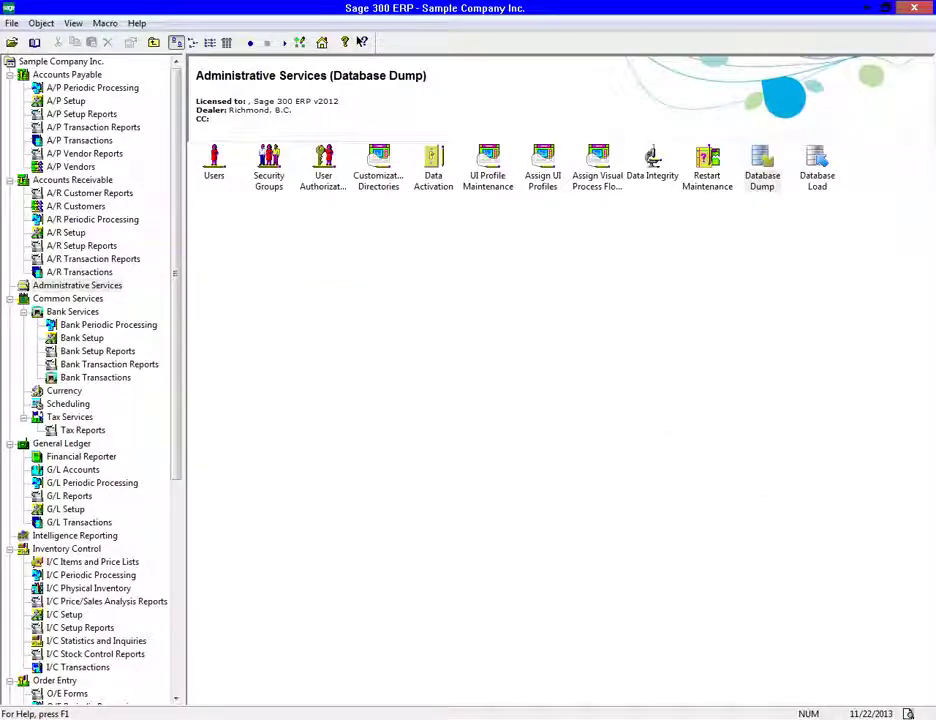
Create a new fiscal year 2021 in the Common Services Fiscal Calendar.
{"action": "left_click", "coordinate": [89, 300]}
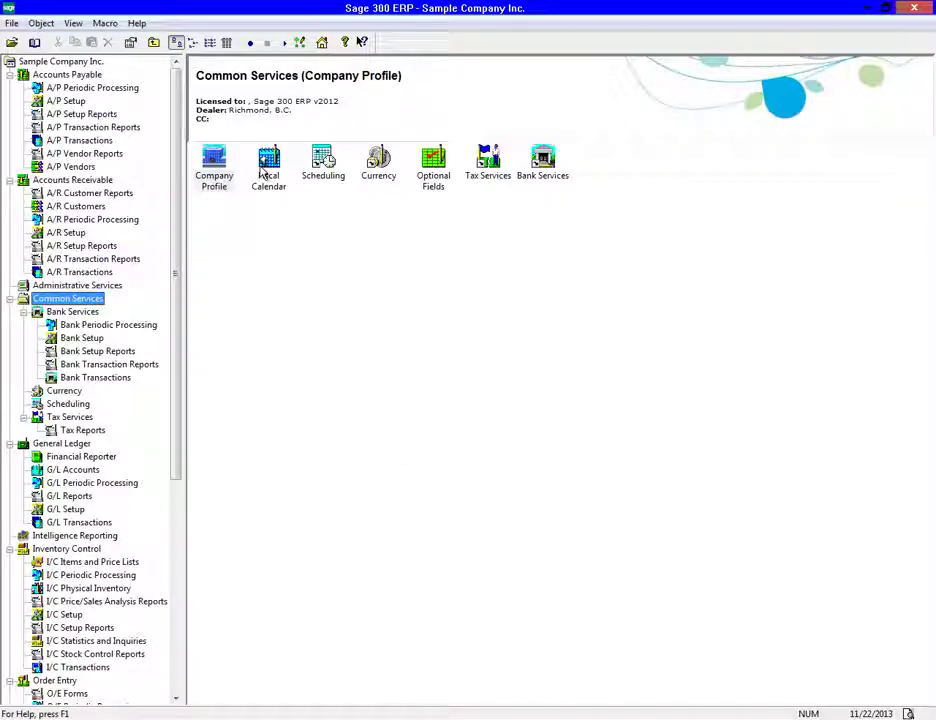
{"action": "left_click", "coordinate": [268, 172]}
{"action": "double_click", "coordinate": [268, 172]}
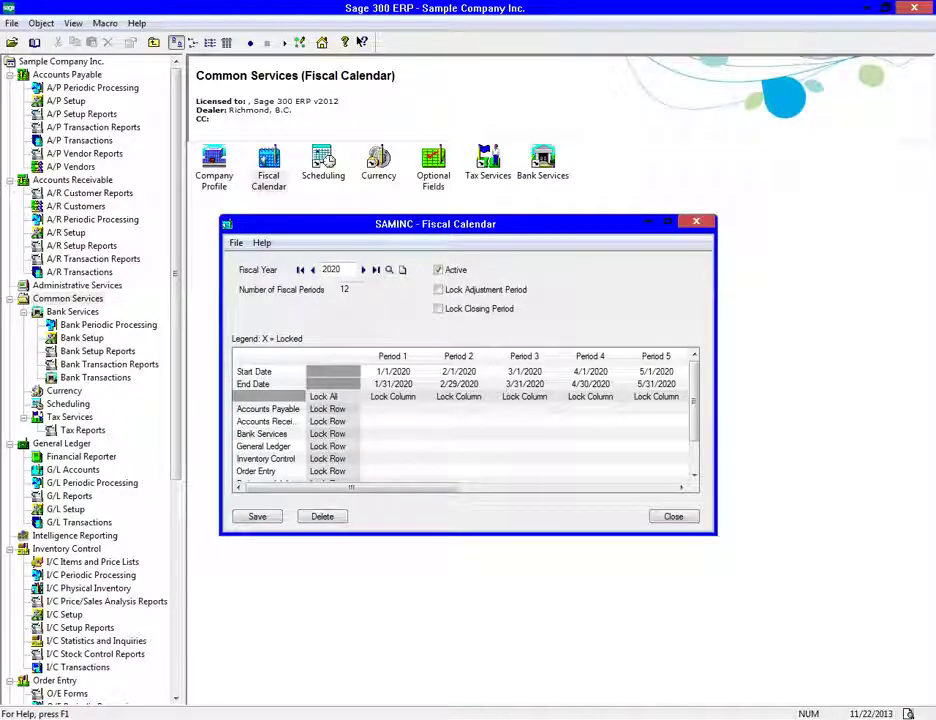
{"action": "left_click", "coordinate": [401, 271]}
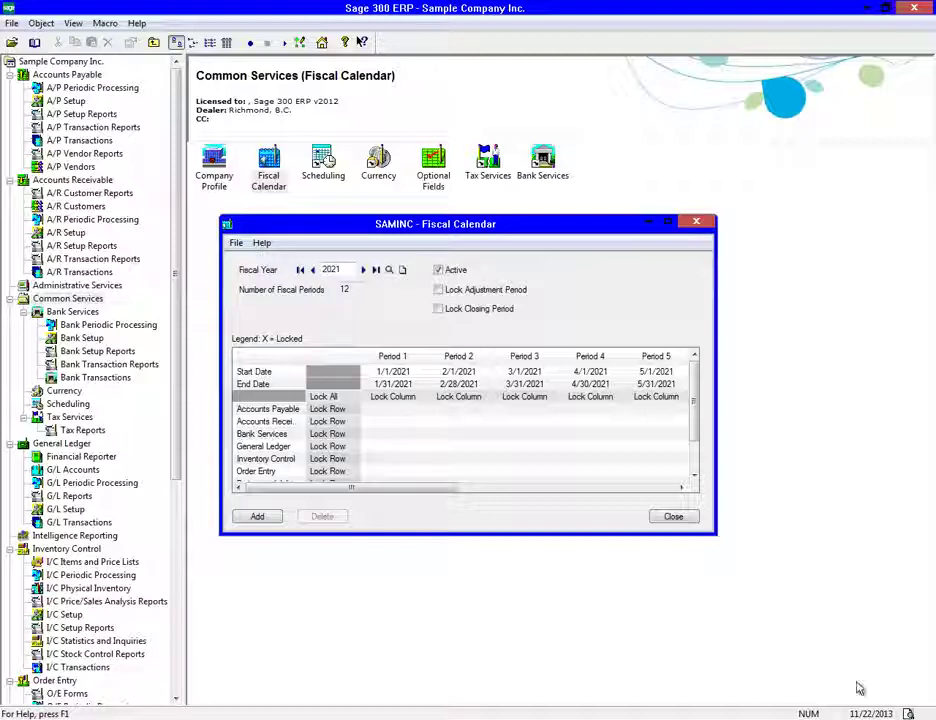
Toggle the period locks in the 2020 fiscal calendar, covering all periods through Period 12, and save the changes to that year.
{"action": "left_click", "coordinate": [327, 400]}
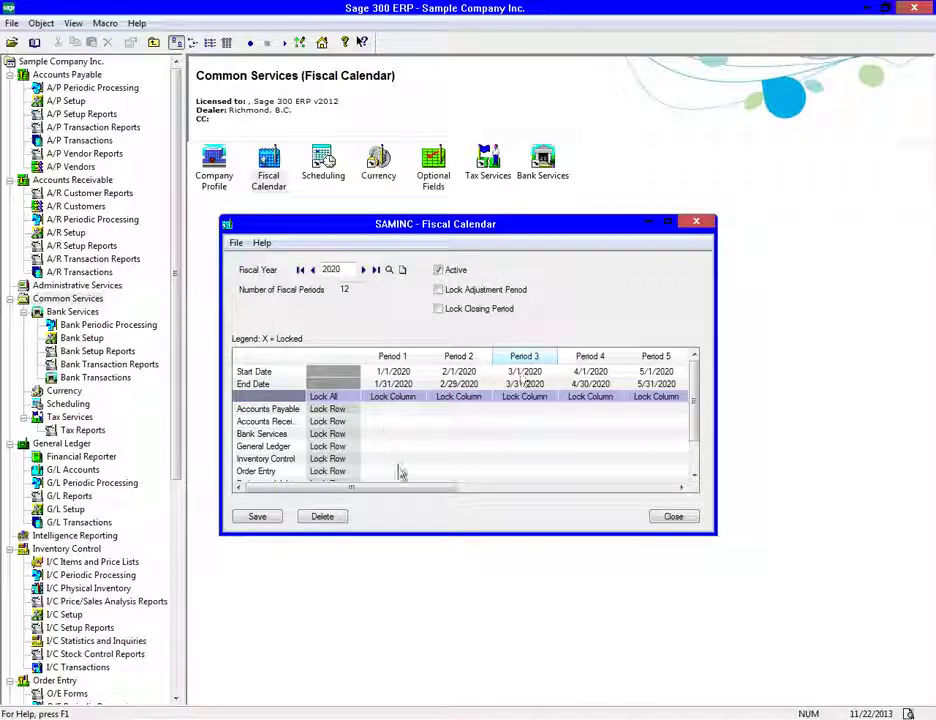
{"action": "left_click_drag", "start_coordinate": [405, 487], "coordinate": [688, 510]}
{"action": "left_click", "coordinate": [660, 397]}
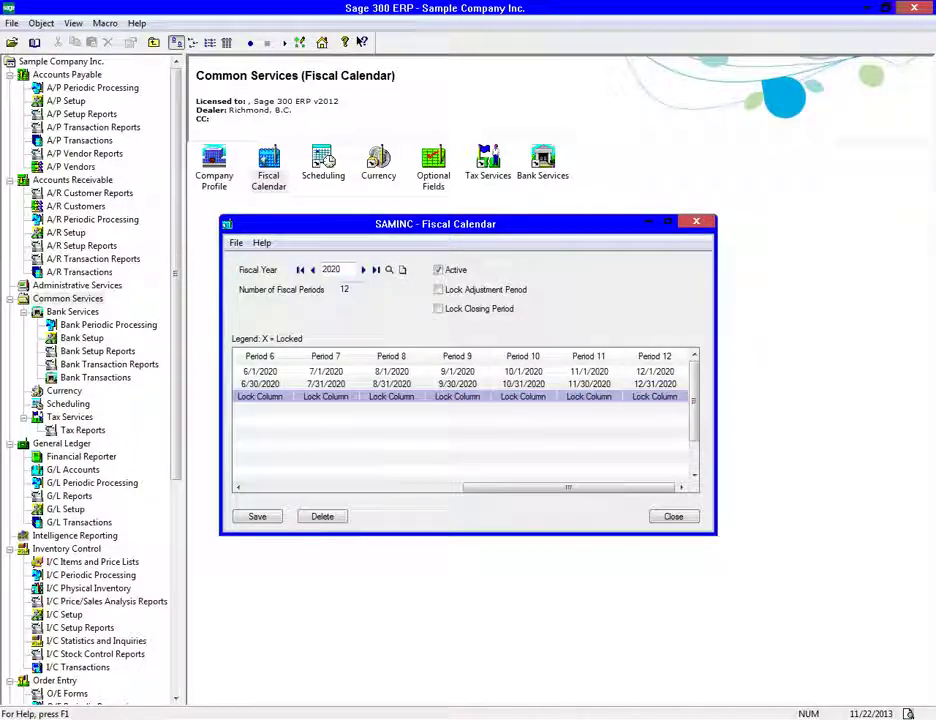
{"action": "left_click", "coordinate": [677, 517]}
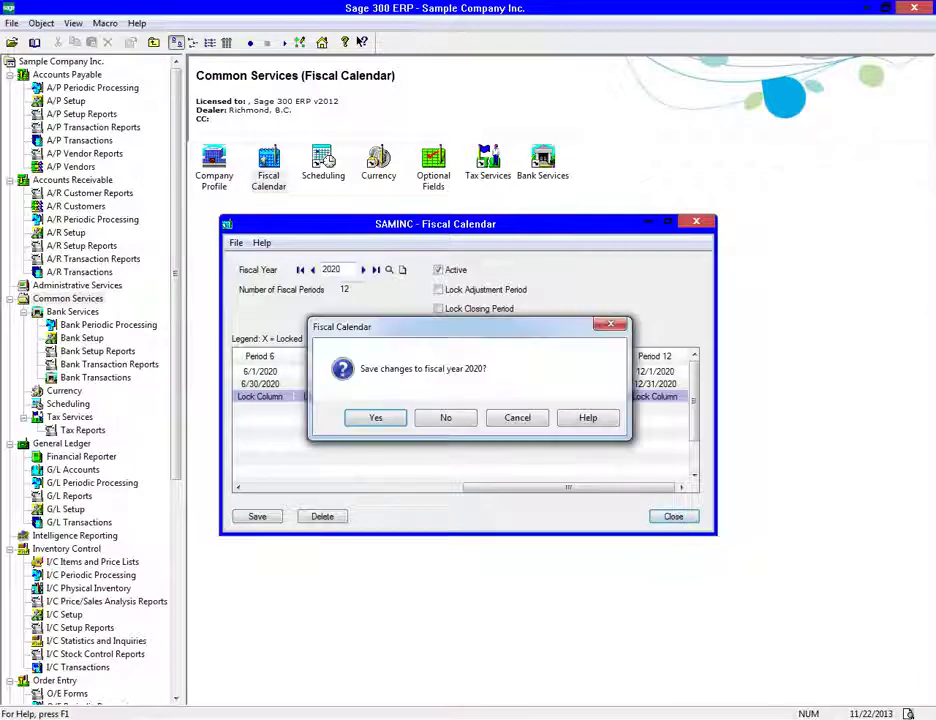
{"action": "left_click", "coordinate": [376, 418]}
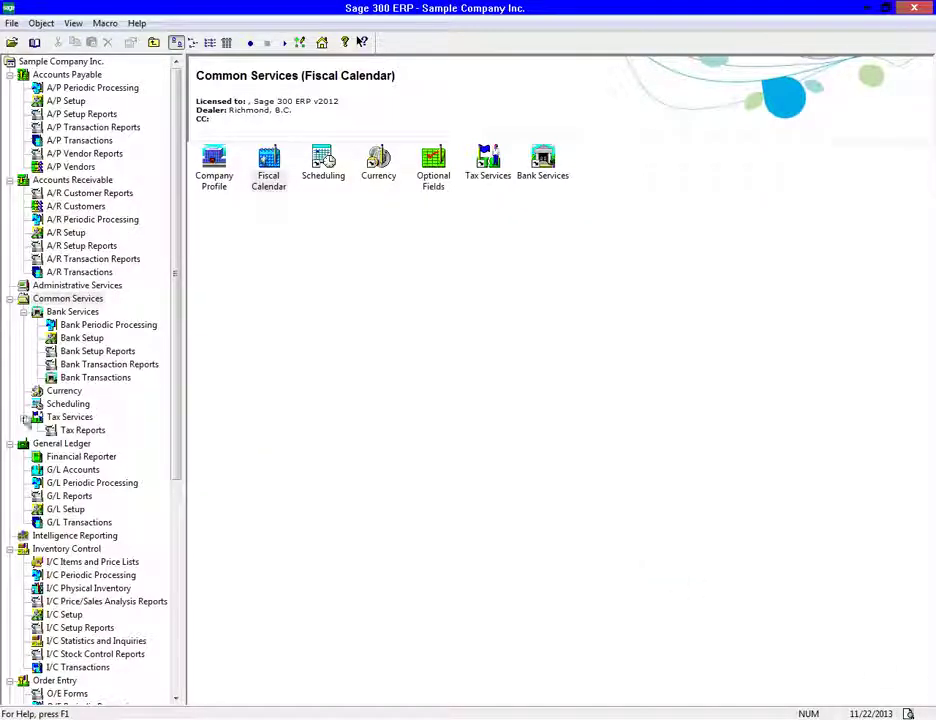
Run the General Ledger Create New Year process for fiscal year 2021 and close its windows.
{"action": "left_click", "coordinate": [63, 483]}
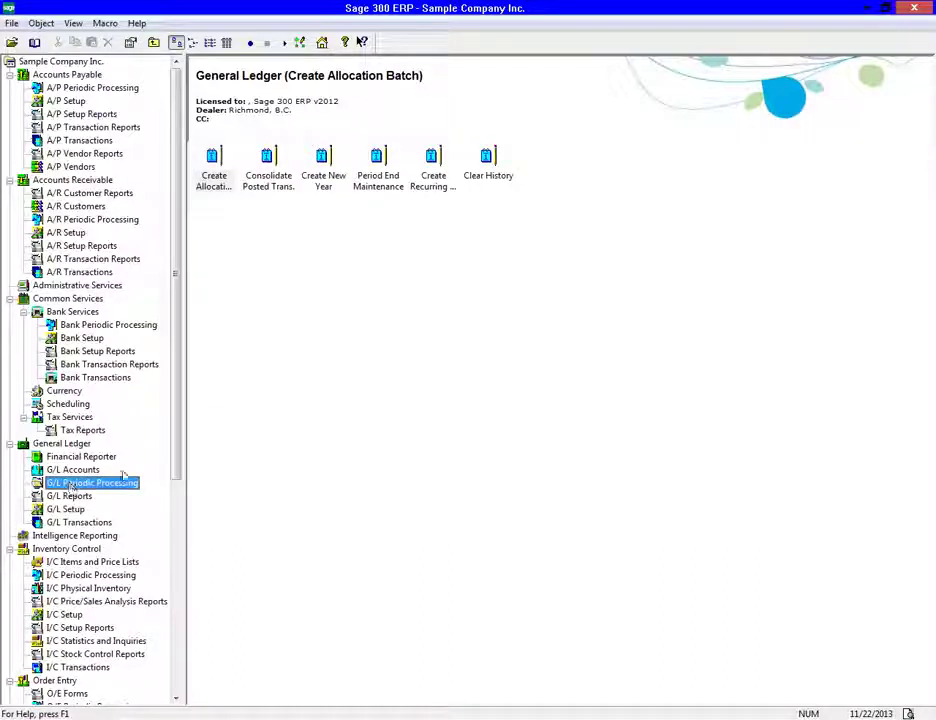
{"action": "double_click", "coordinate": [325, 186]}
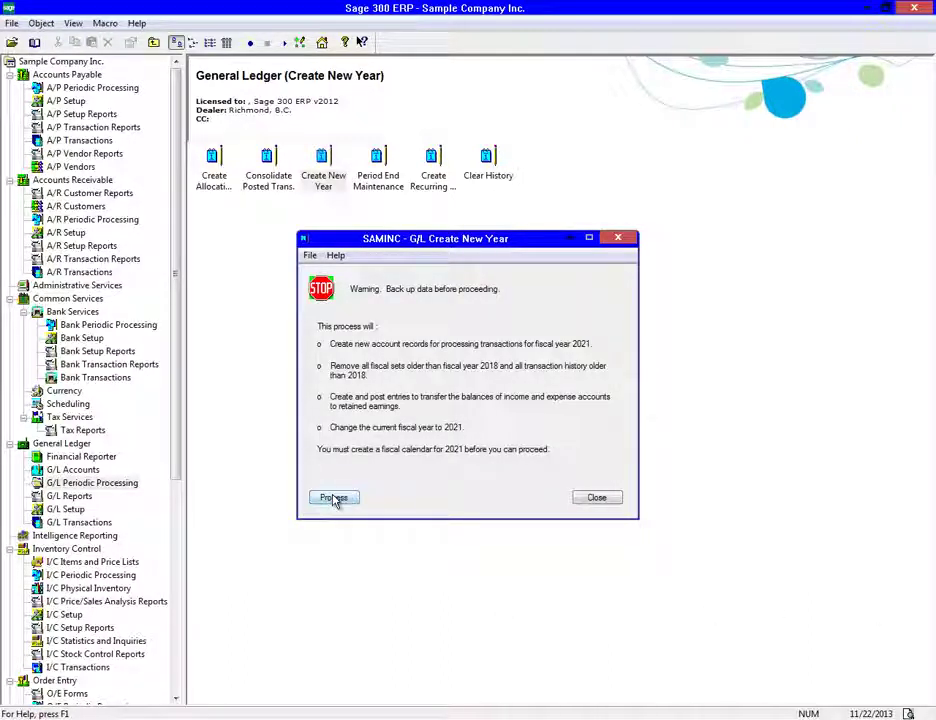
{"action": "left_click", "coordinate": [335, 498]}
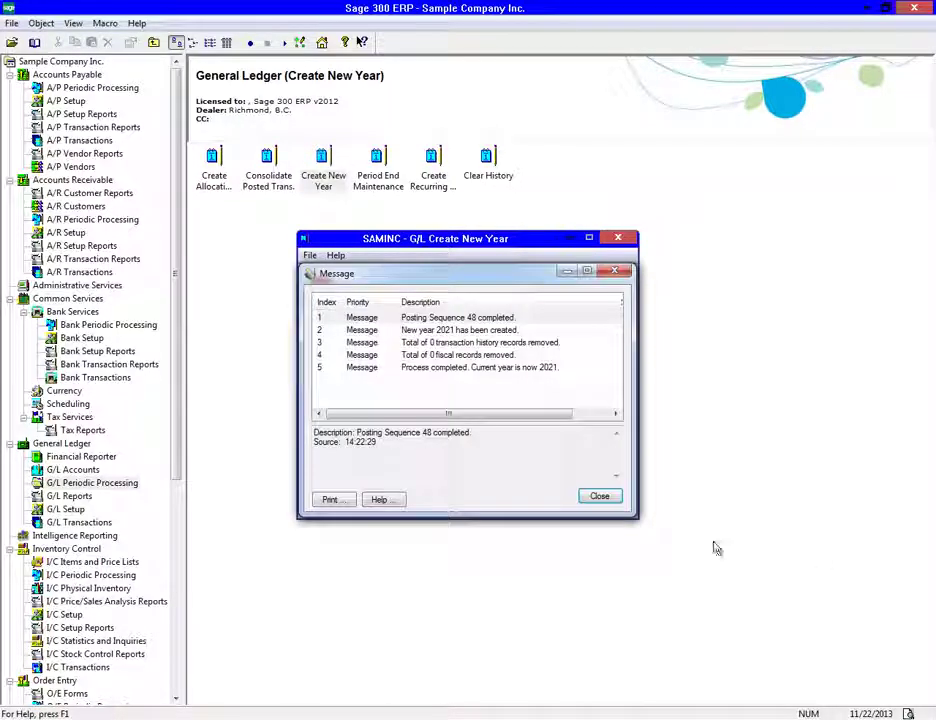
{"action": "left_click", "coordinate": [598, 497]}
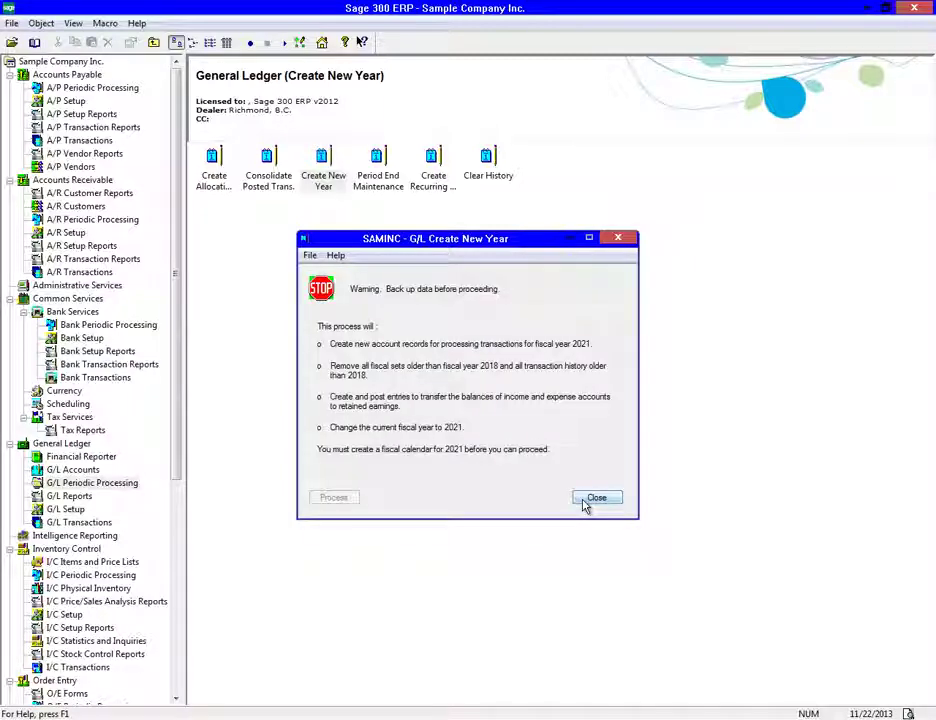
{"action": "left_click", "coordinate": [586, 502]}
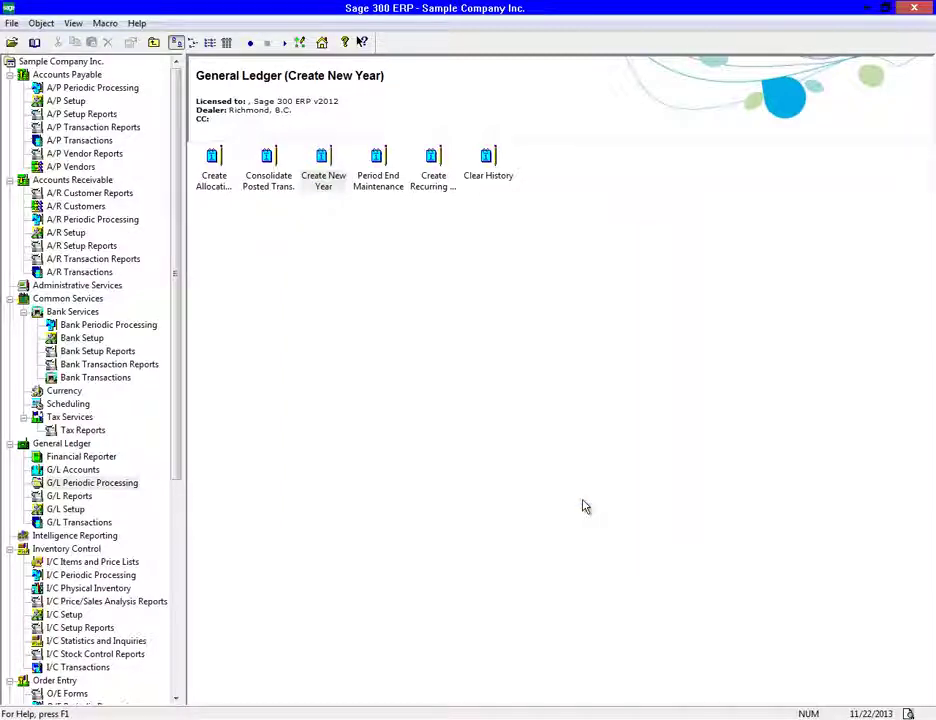
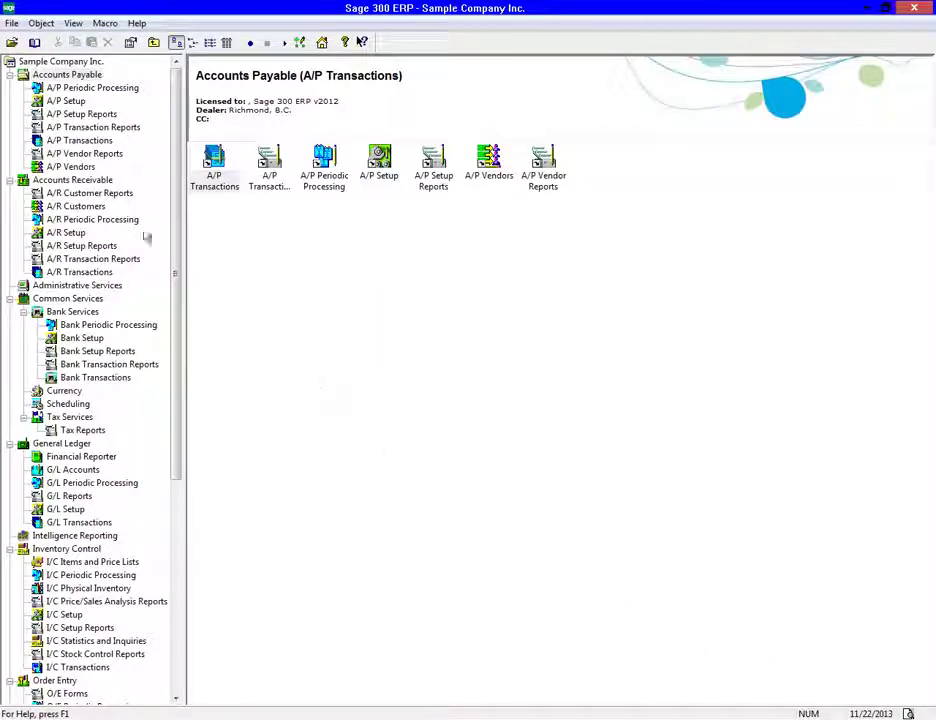
Check the A/P Invoice Batch List for unposted batches with posted and deleted batches hidden, and close the list.
{"action": "left_click", "coordinate": [88, 141]}
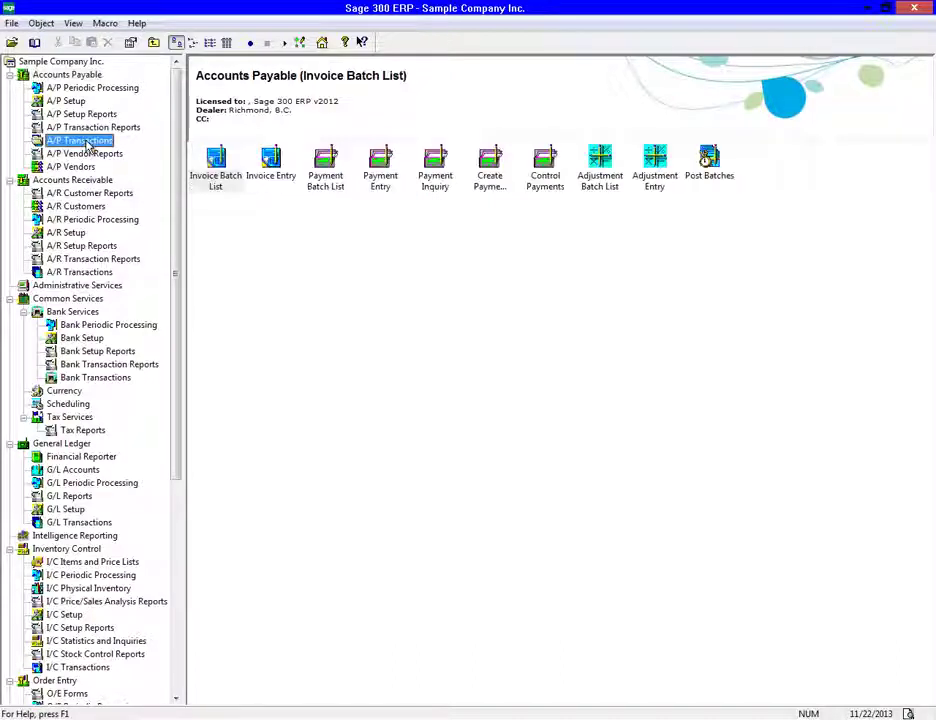
{"action": "left_click", "coordinate": [216, 170]}
{"action": "double_click", "coordinate": [216, 168]}
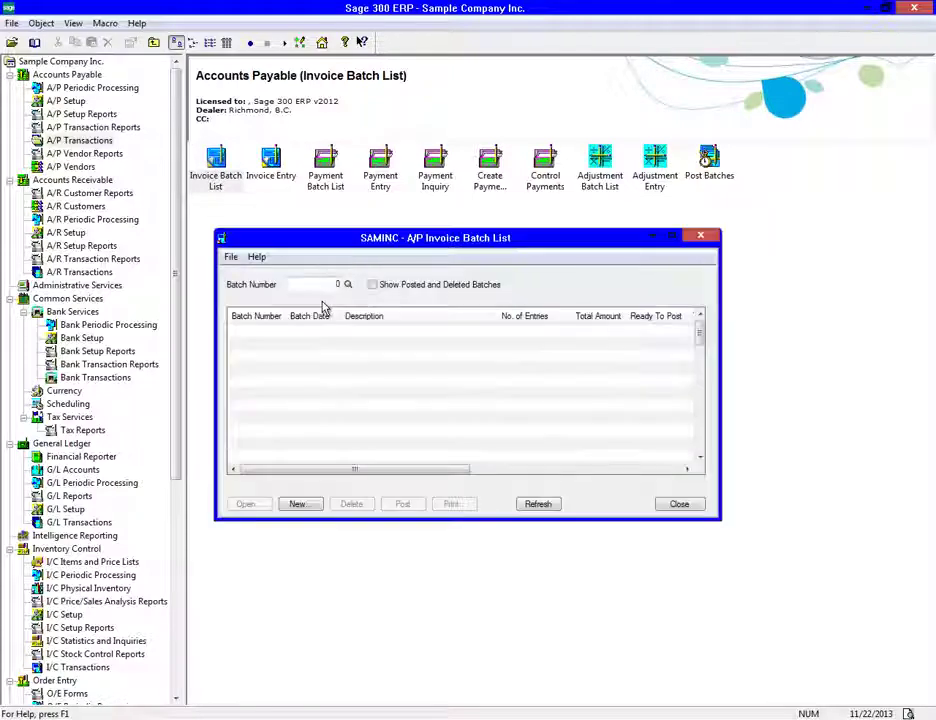
{"action": "left_click", "coordinate": [373, 287]}
{"action": "left_click", "coordinate": [374, 287]}
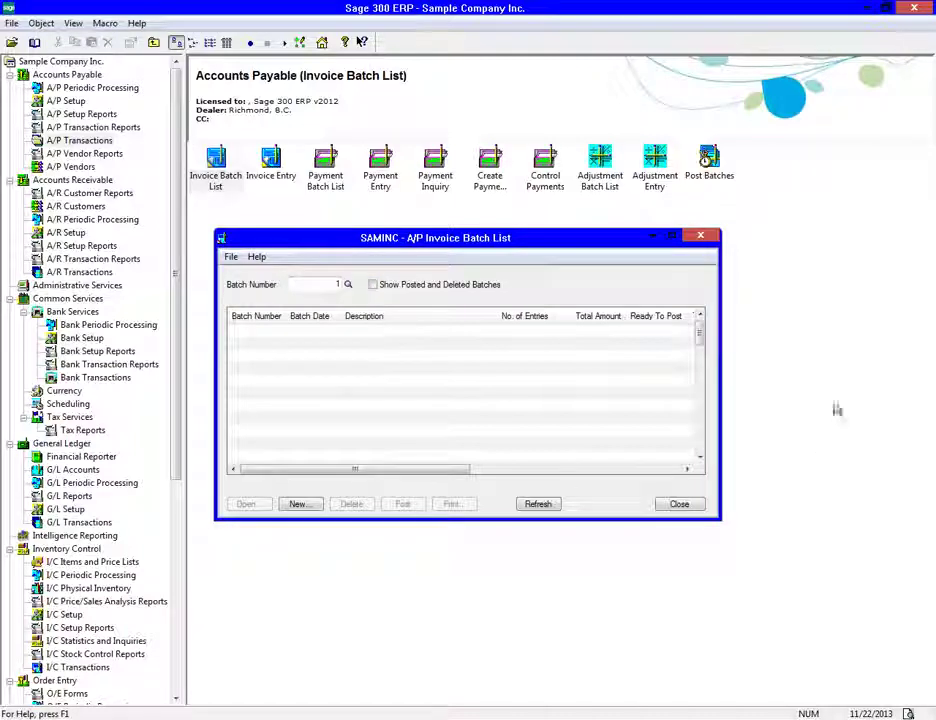
{"action": "scroll", "coordinate": [668, 424], "scroll_direction": "down", "scroll_amount": 5}
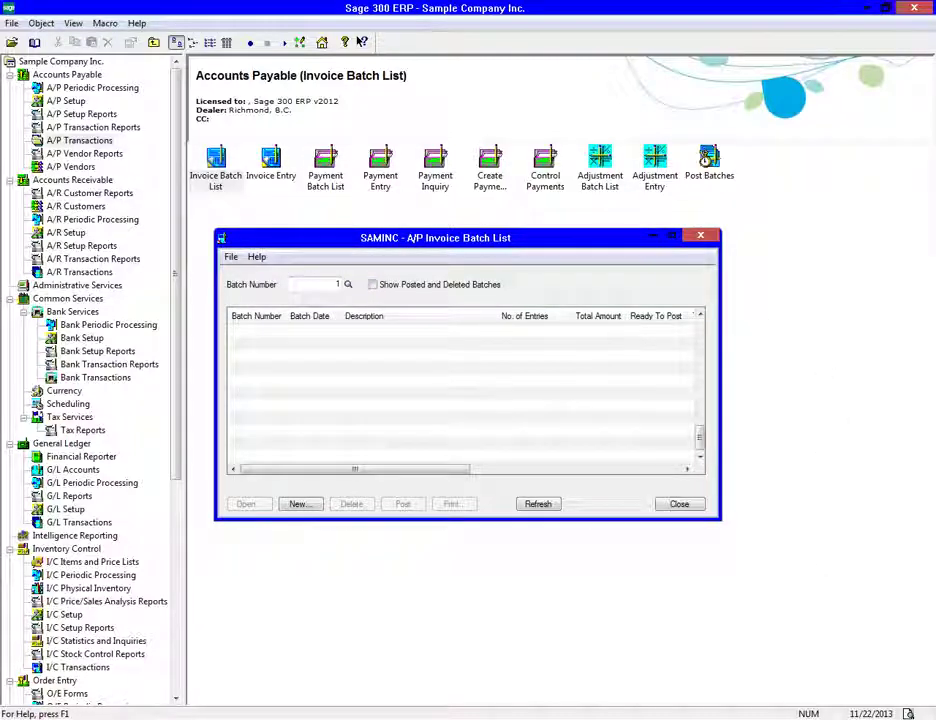
{"action": "left_click", "coordinate": [690, 506]}
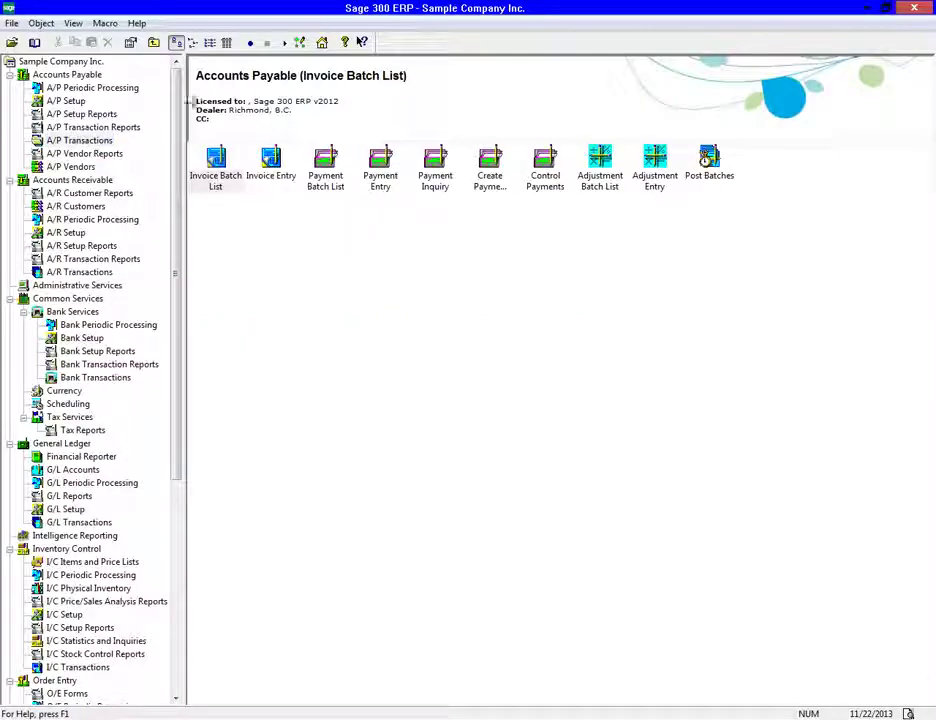
Open the A/P Posting Journals report and look through its Payment and Adjustment journal selections.
{"action": "left_click", "coordinate": [93, 127]}
{"action": "double_click", "coordinate": [332, 174]}
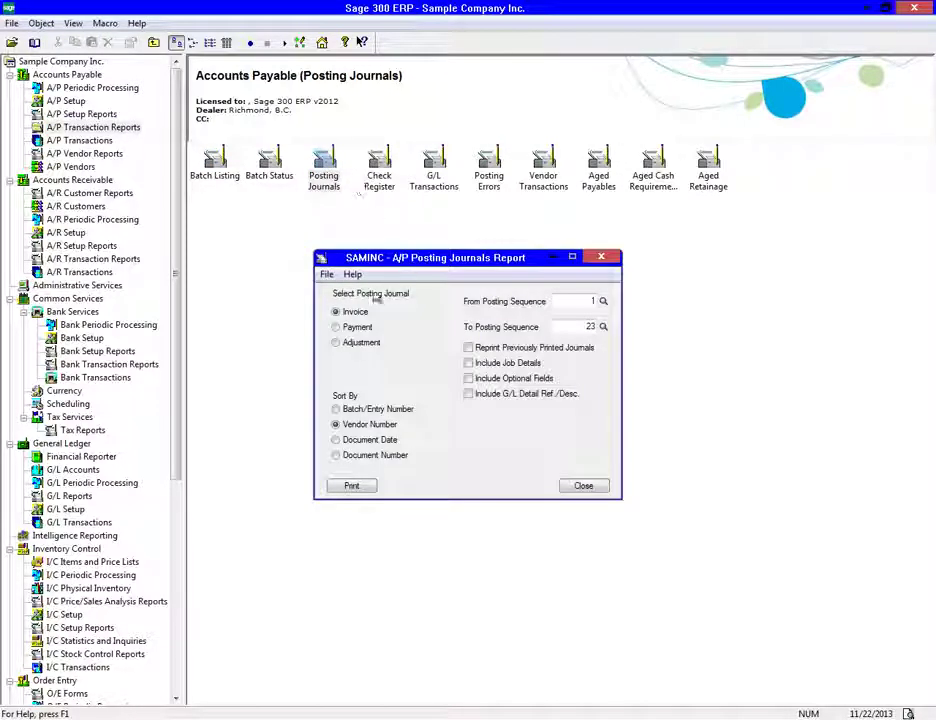
{"action": "left_click", "coordinate": [342, 327]}
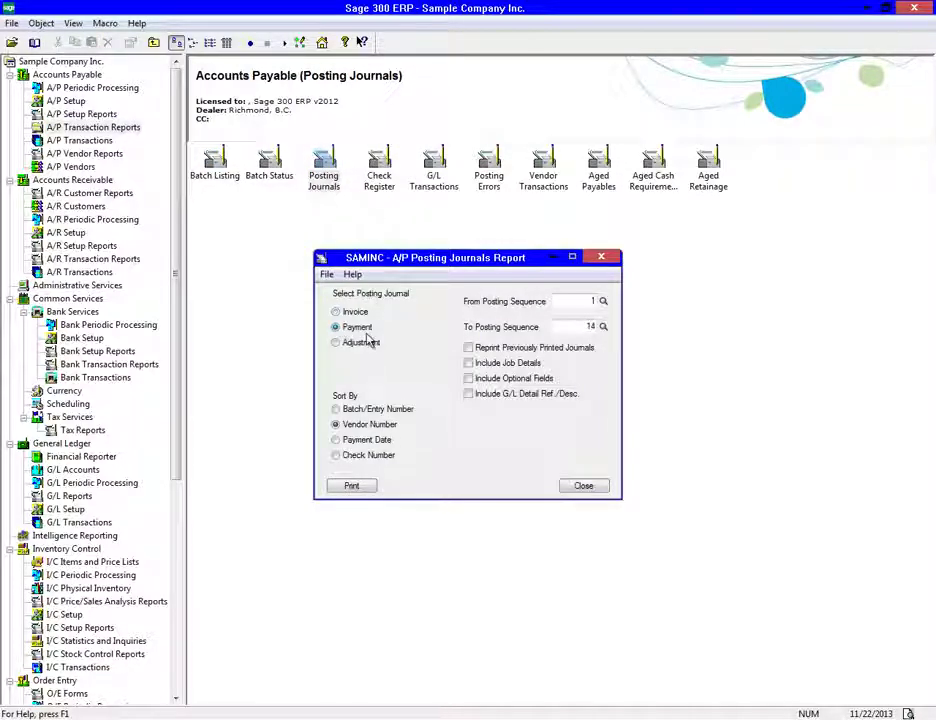
{"action": "left_click", "coordinate": [355, 342]}
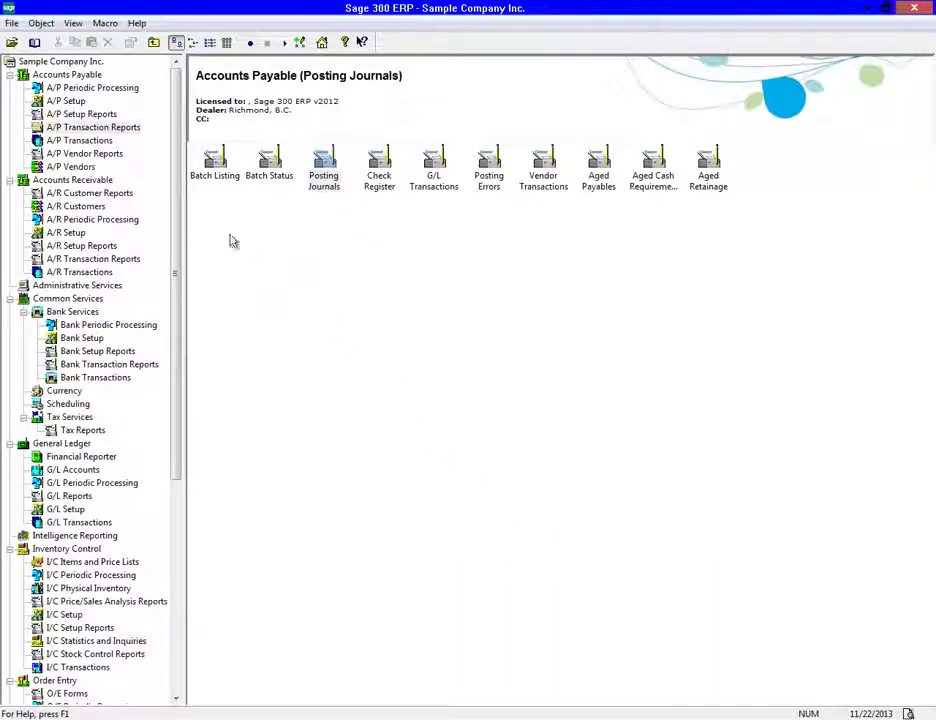
Check the LanPak Users list to see who is currently logged in to the company.
{"action": "left_click", "coordinate": [138, 23]}
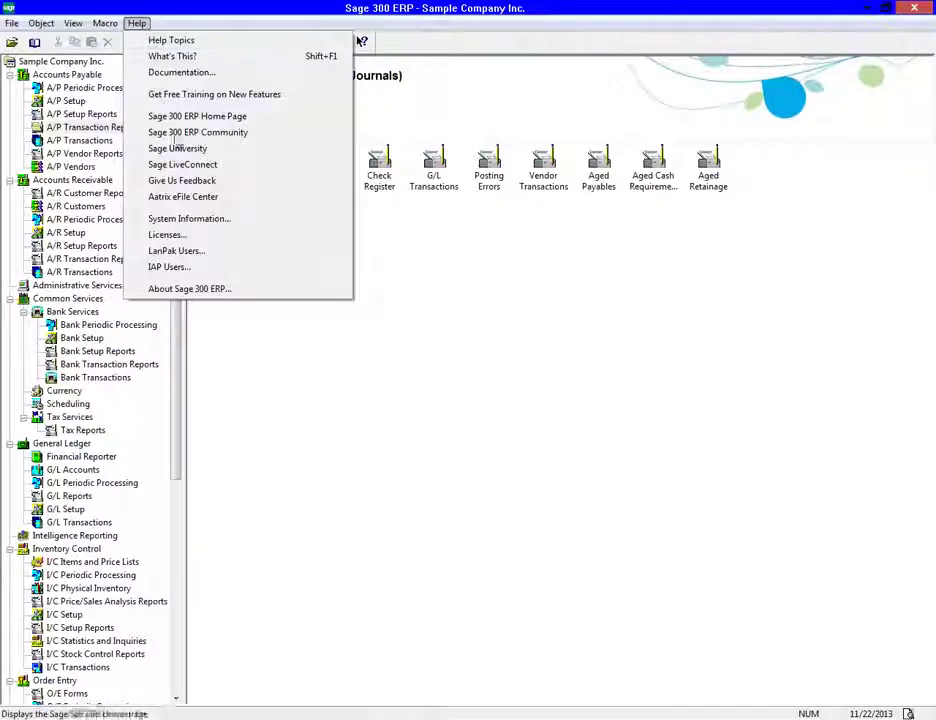
{"action": "left_click", "coordinate": [188, 250]}
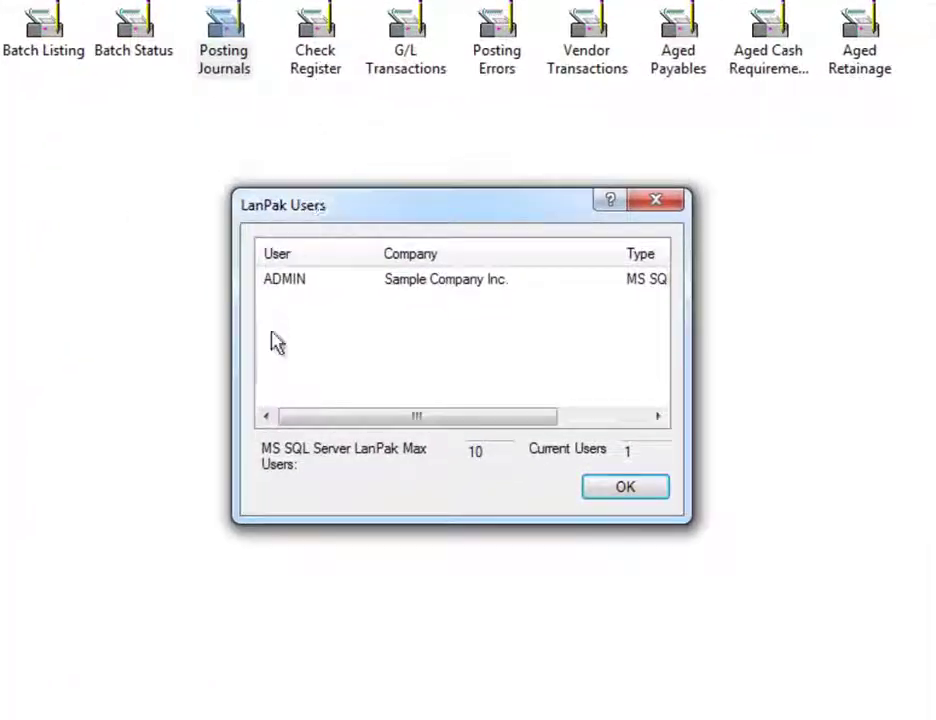
{"action": "left_click_drag", "start_coordinate": [380, 418], "coordinate": [343, 427]}
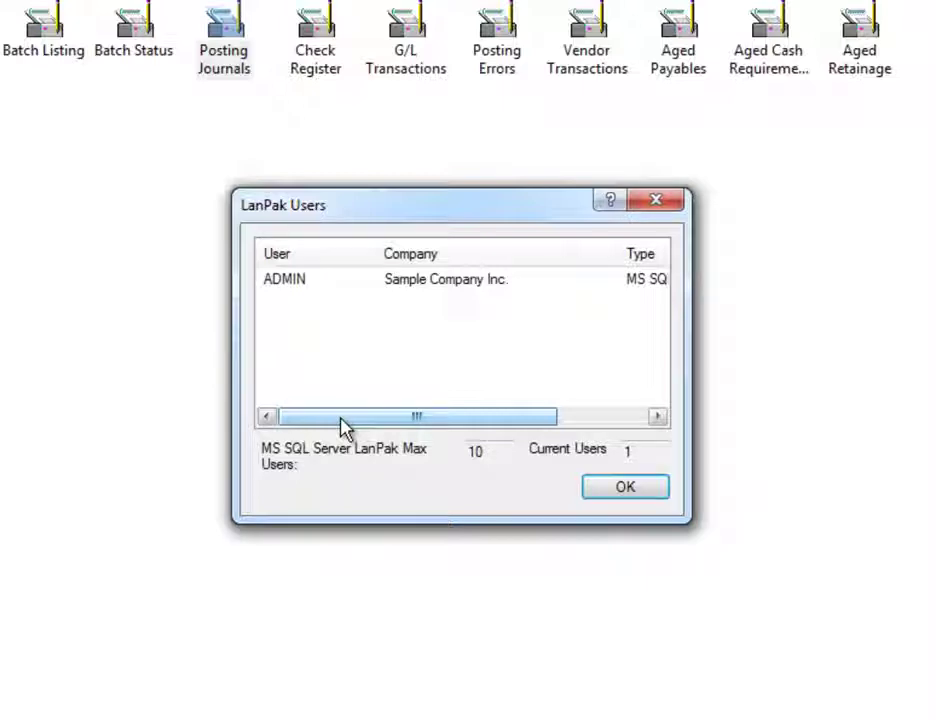
{"action": "left_click_drag", "start_coordinate": [345, 428], "coordinate": [357, 427]}
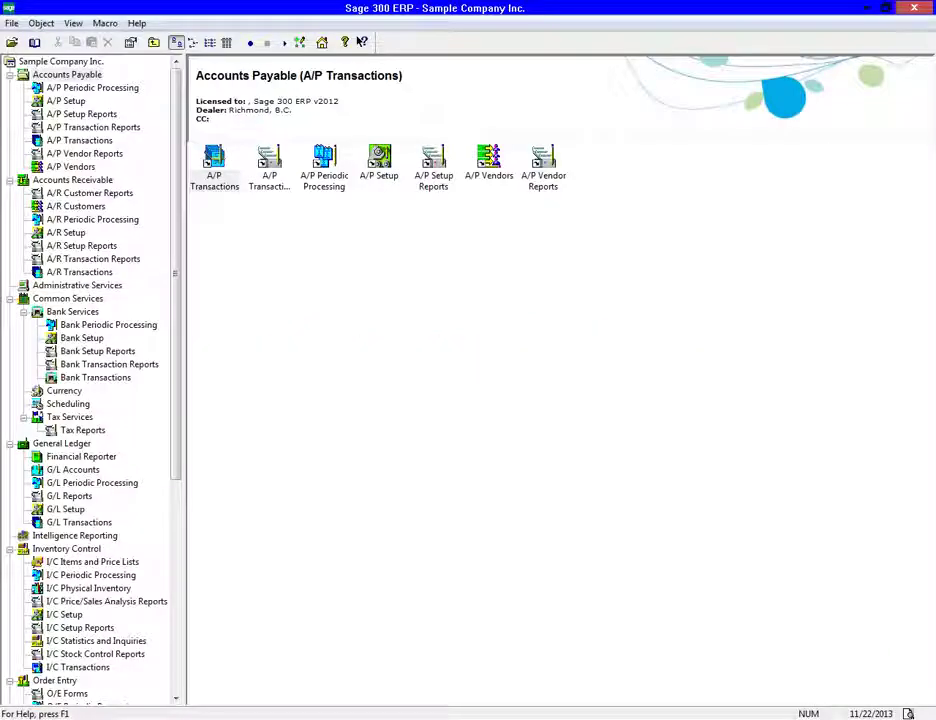
Dump the SAMINC database with the description "AP Backup for Sample Company" and close the Database Dump window.
{"action": "left_click", "coordinate": [95, 287]}
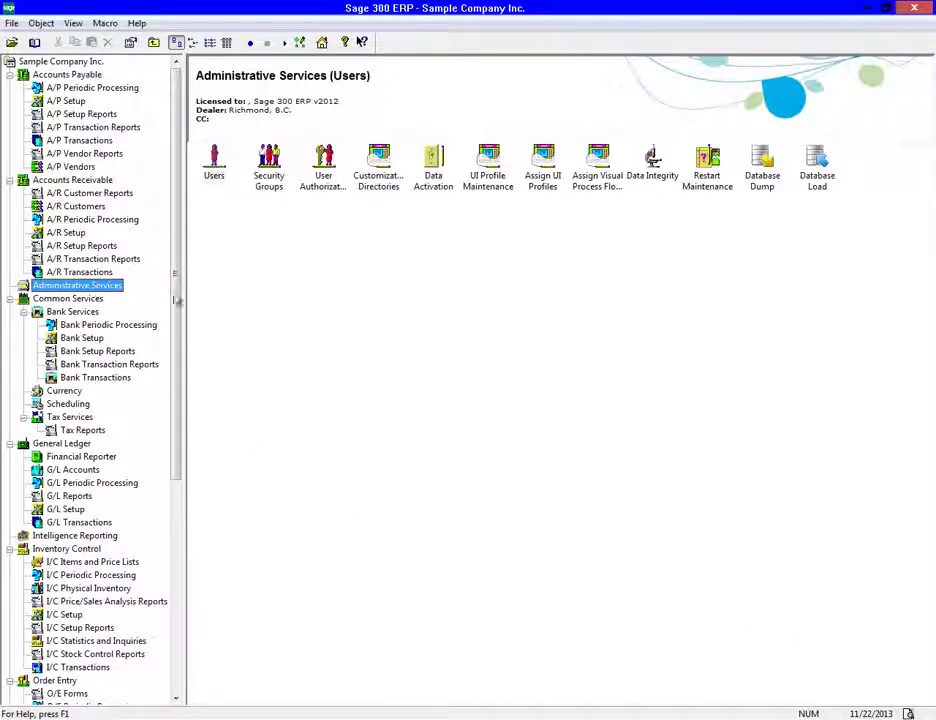
{"action": "left_click", "coordinate": [760, 176]}
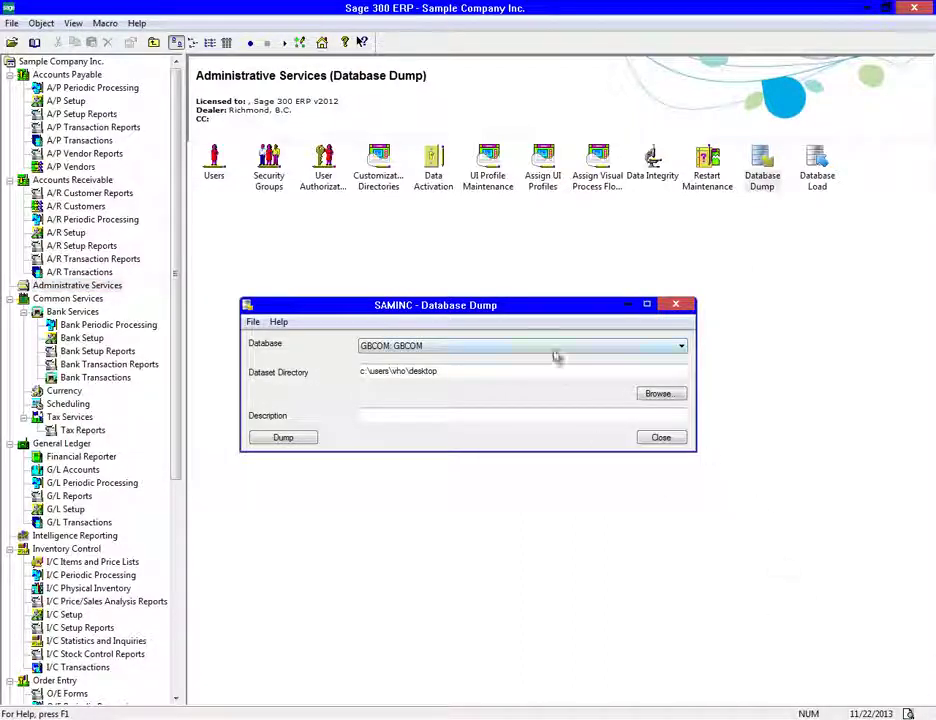
{"action": "key", "text": "Return"}
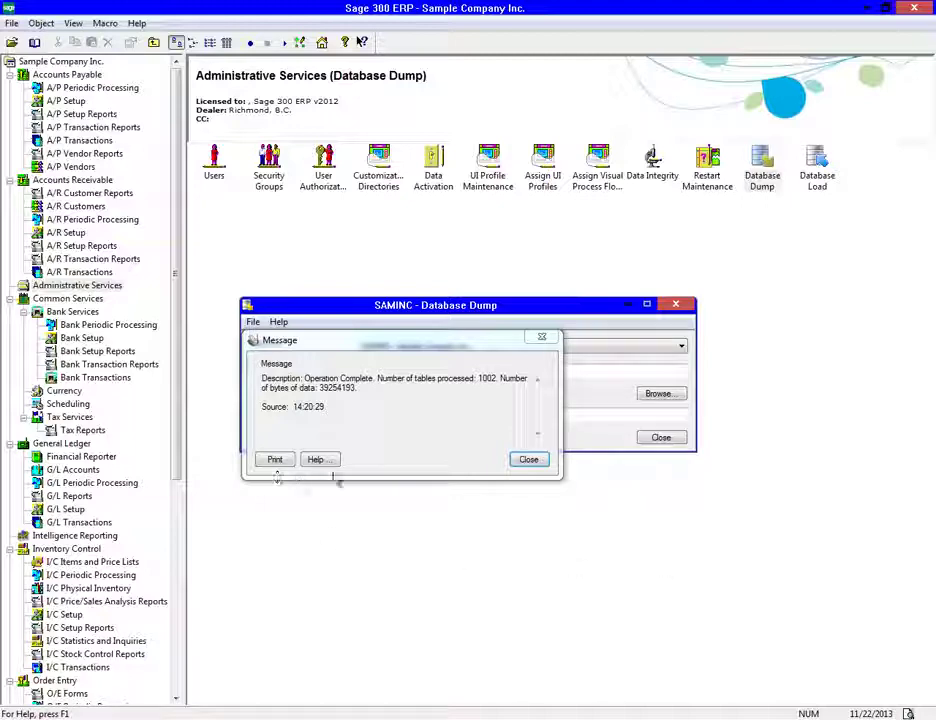
{"action": "left_click", "coordinate": [526, 460]}
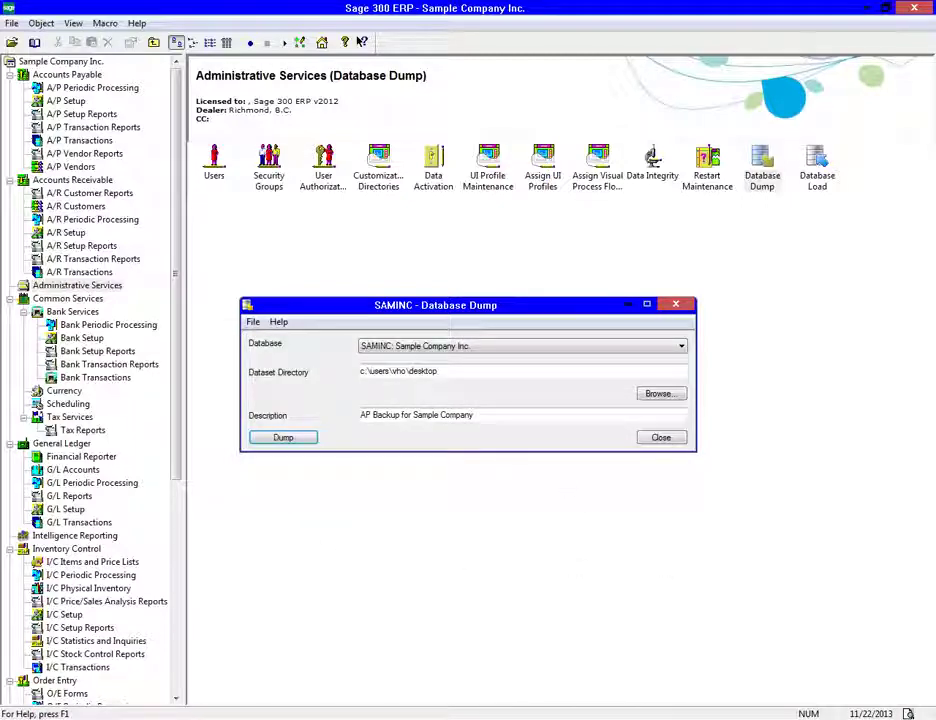
{"action": "left_click", "coordinate": [661, 439]}
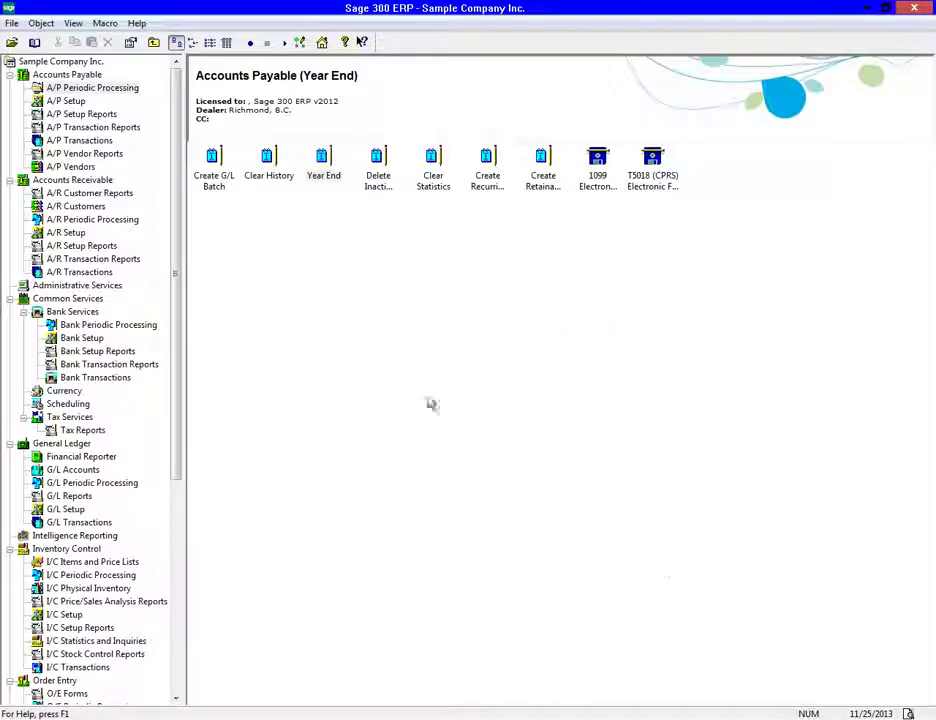
{"action": "left_click", "coordinate": [268, 165]}
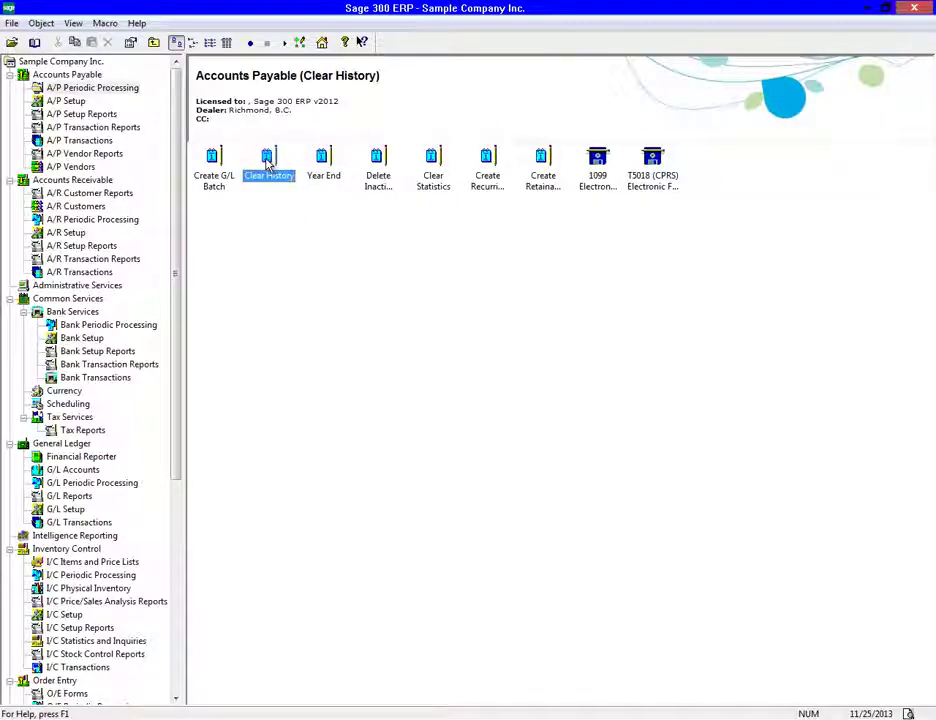
{"action": "left_click", "coordinate": [376, 162]}
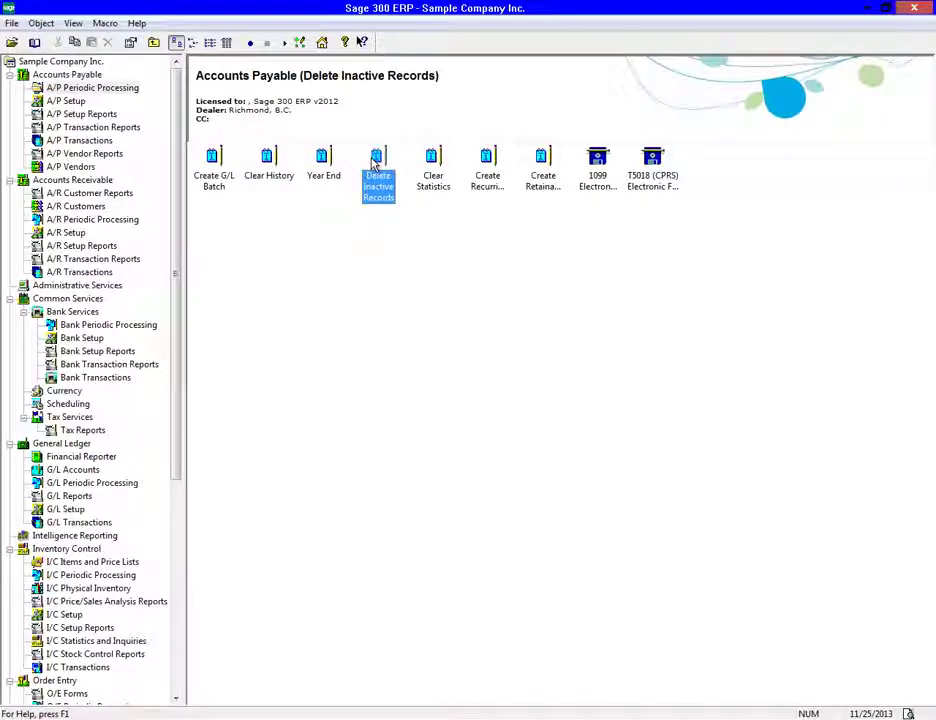
{"action": "left_click", "coordinate": [433, 165]}
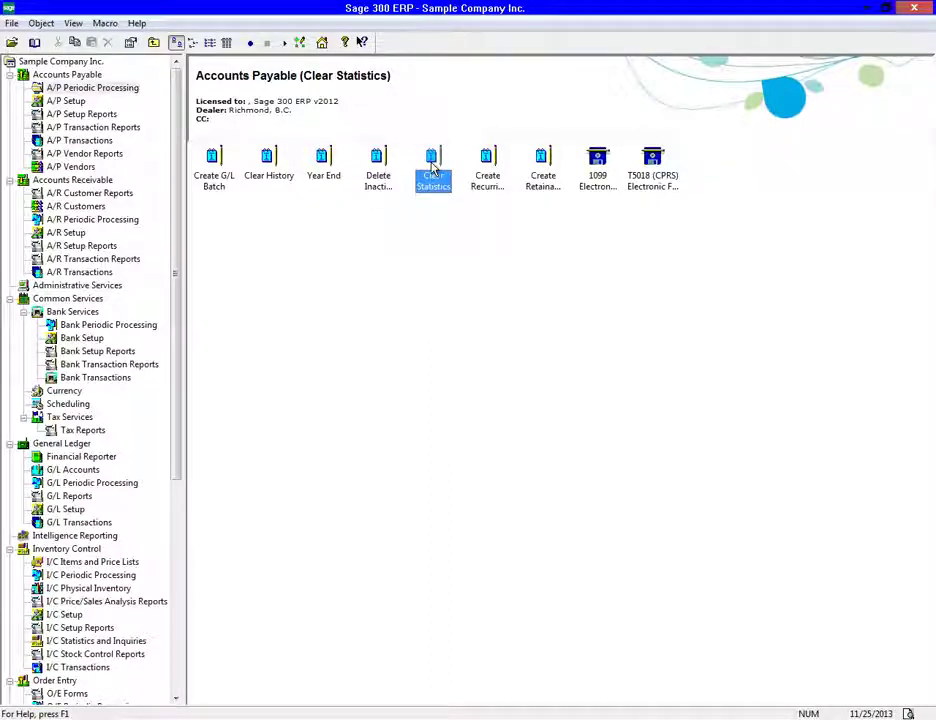
Open A/P Year End and try out its options for resetting batch numbers, clearing recurring payable statistics and clearing activity statistics.
{"action": "double_click", "coordinate": [324, 160]}
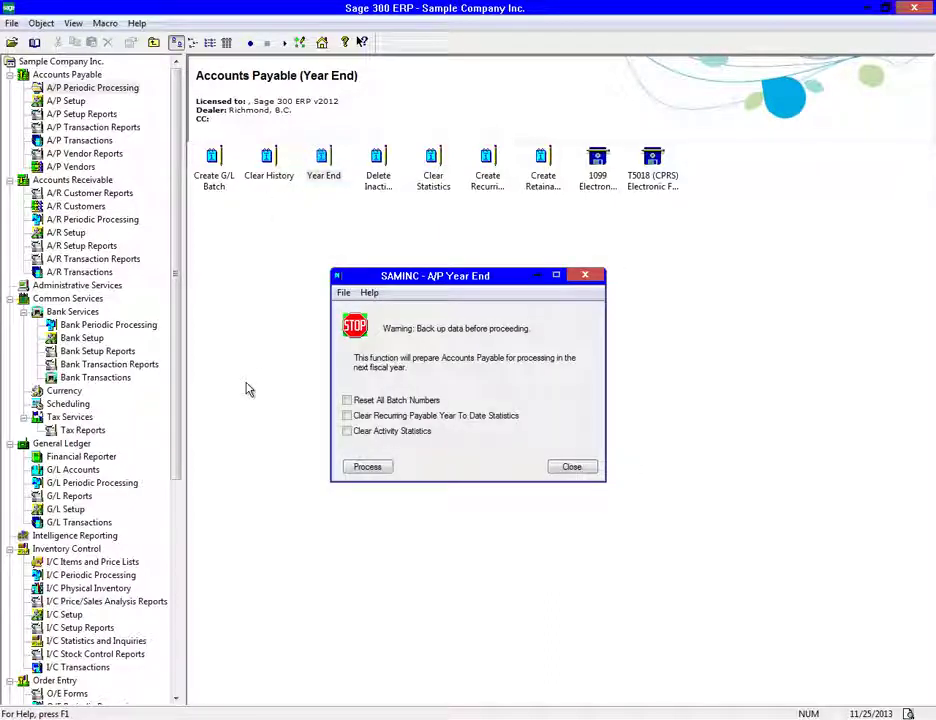
{"action": "left_click", "coordinate": [348, 401]}
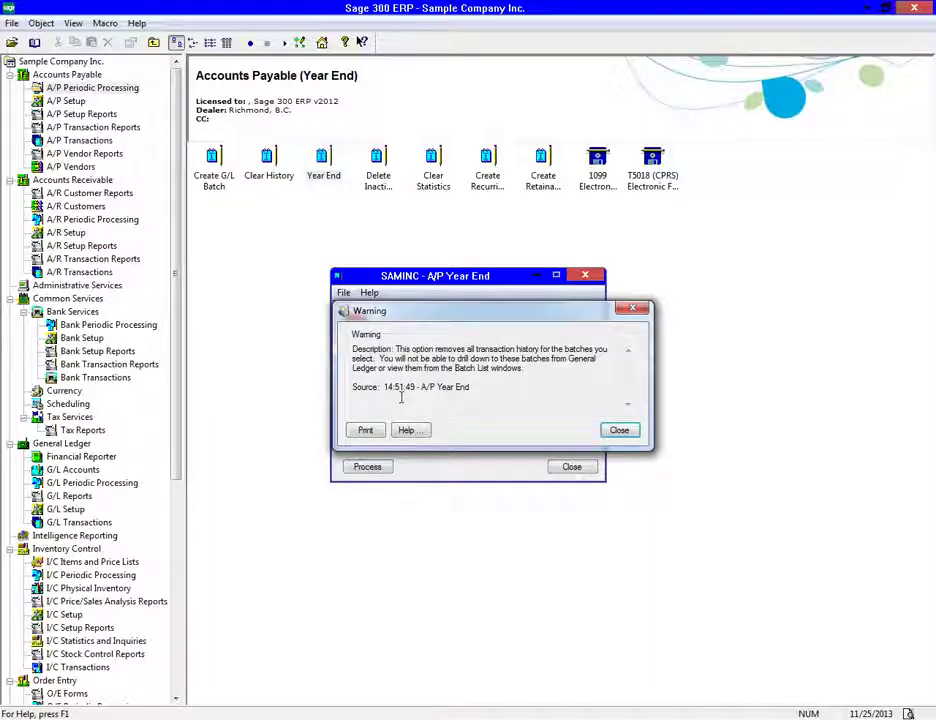
{"action": "left_click", "coordinate": [617, 431]}
{"action": "left_click", "coordinate": [347, 416]}
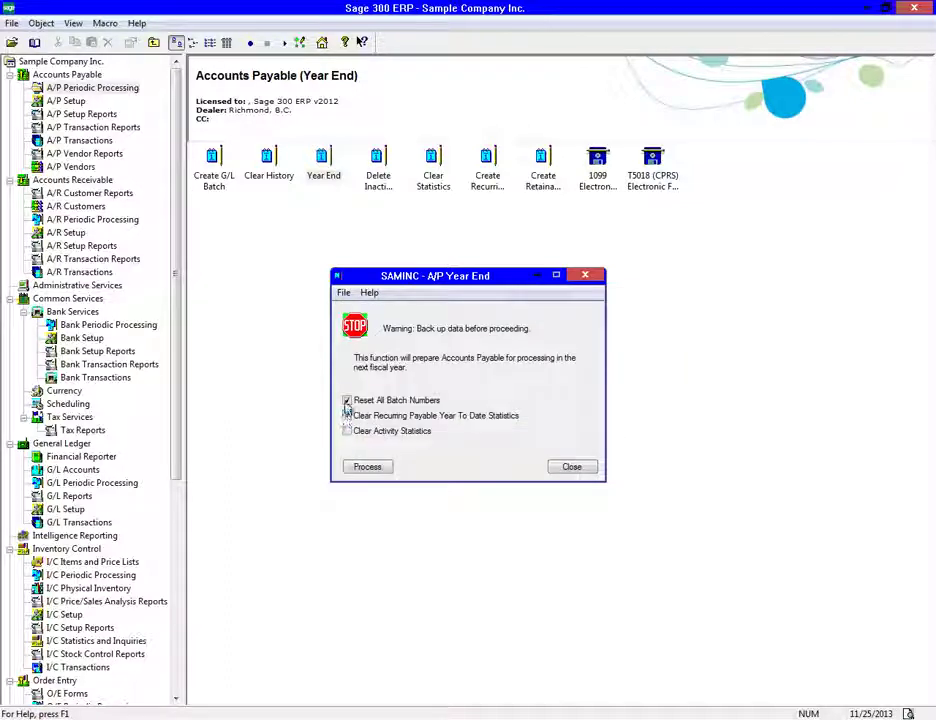
{"action": "left_click", "coordinate": [347, 400]}
{"action": "left_click", "coordinate": [347, 416]}
{"action": "left_click", "coordinate": [347, 431]}
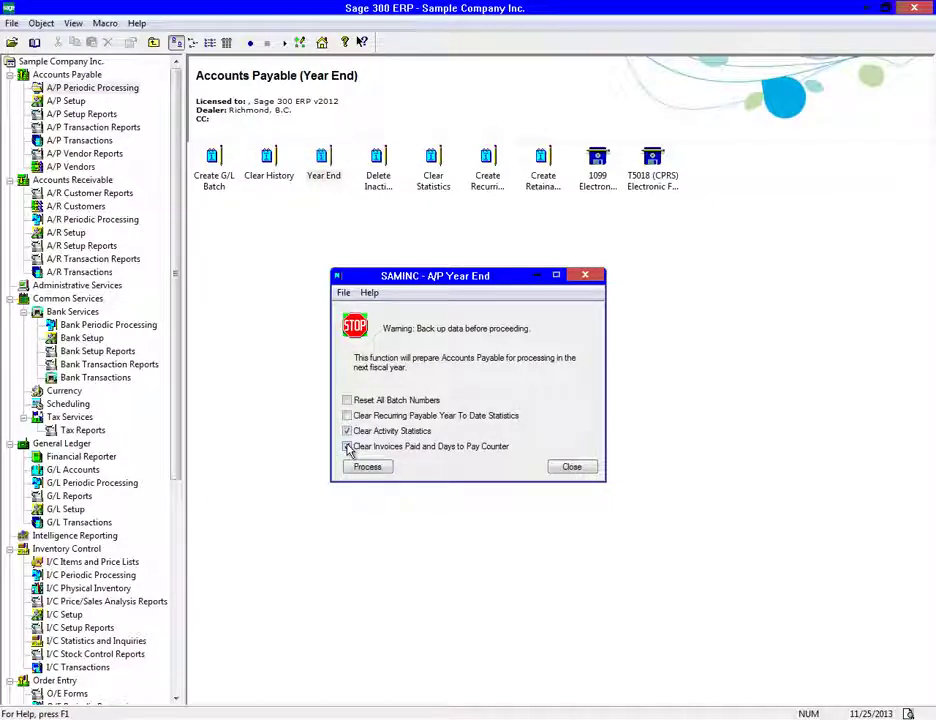
{"action": "left_click", "coordinate": [347, 431]}
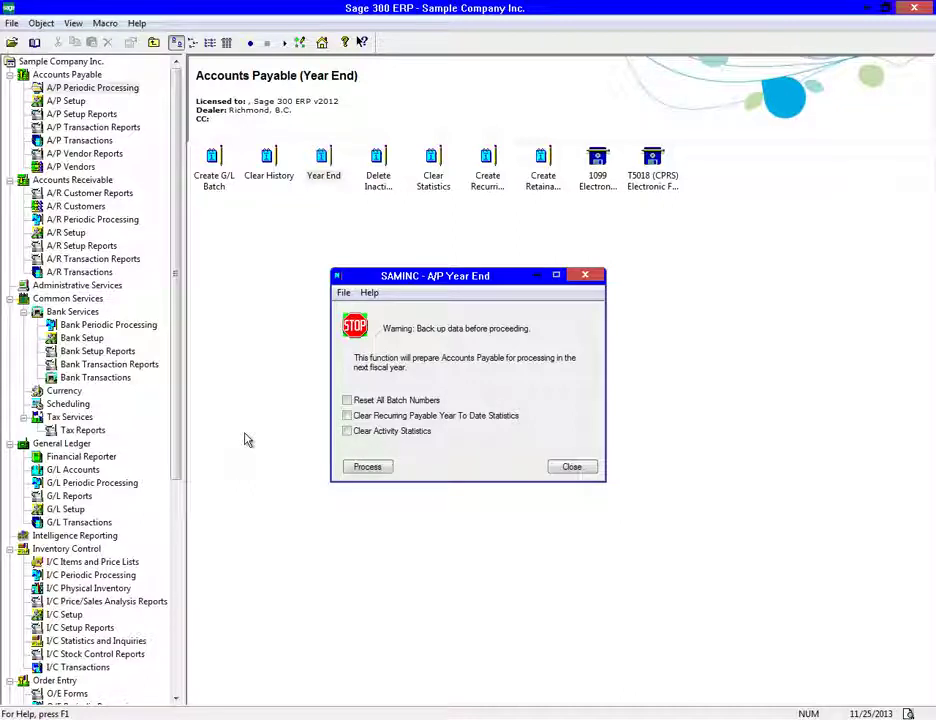
Process the A/P Year End with only Clear Activity Statistics selected, and close its windows.
{"action": "left_click", "coordinate": [347, 431]}
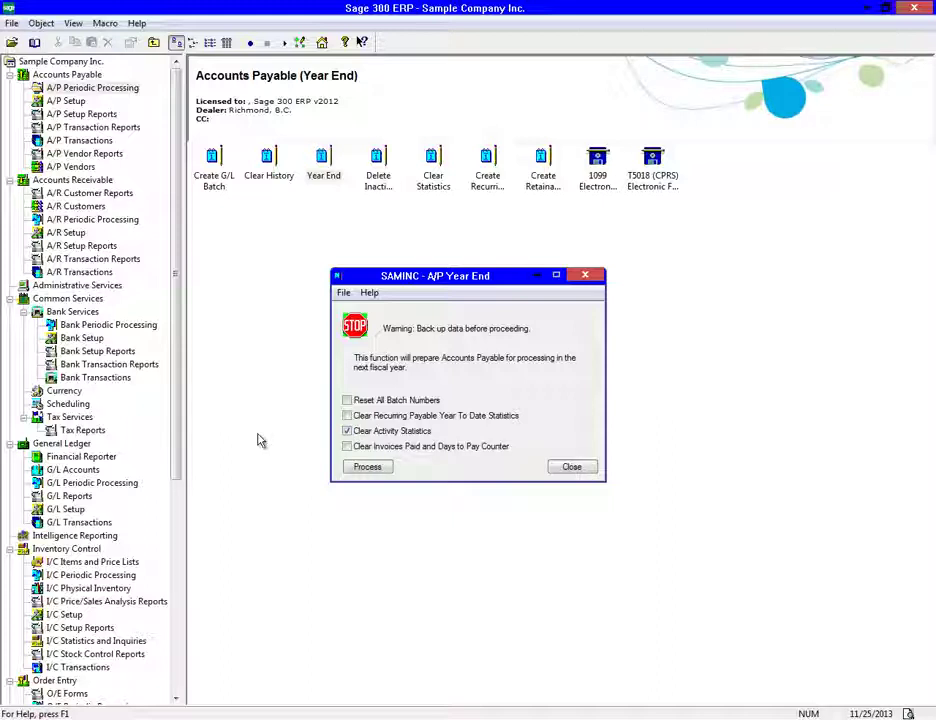
{"action": "left_click", "coordinate": [364, 467]}
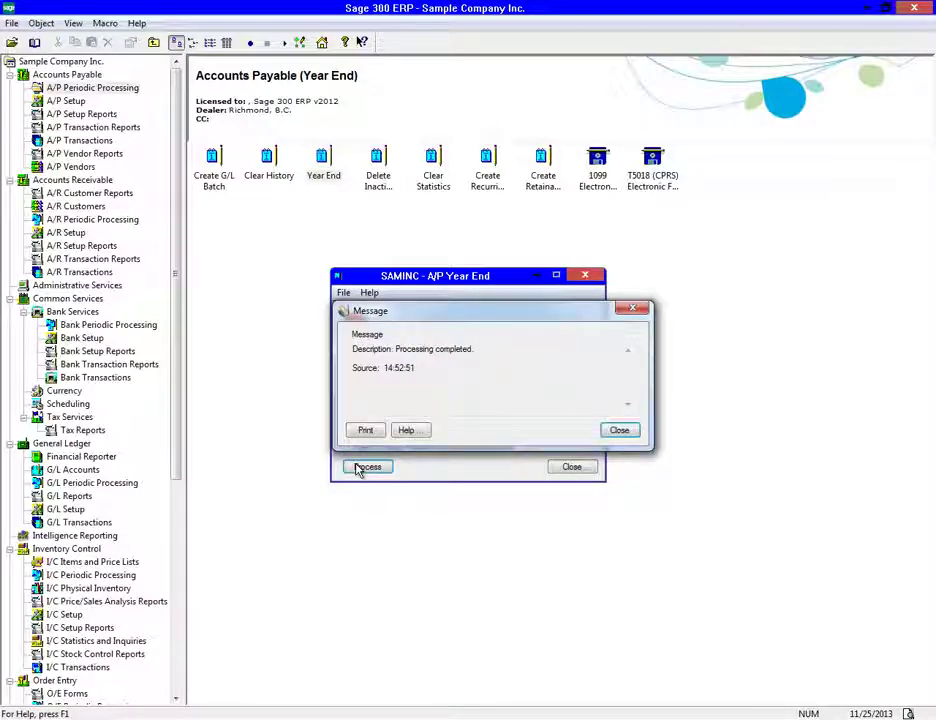
{"action": "left_click", "coordinate": [632, 436]}
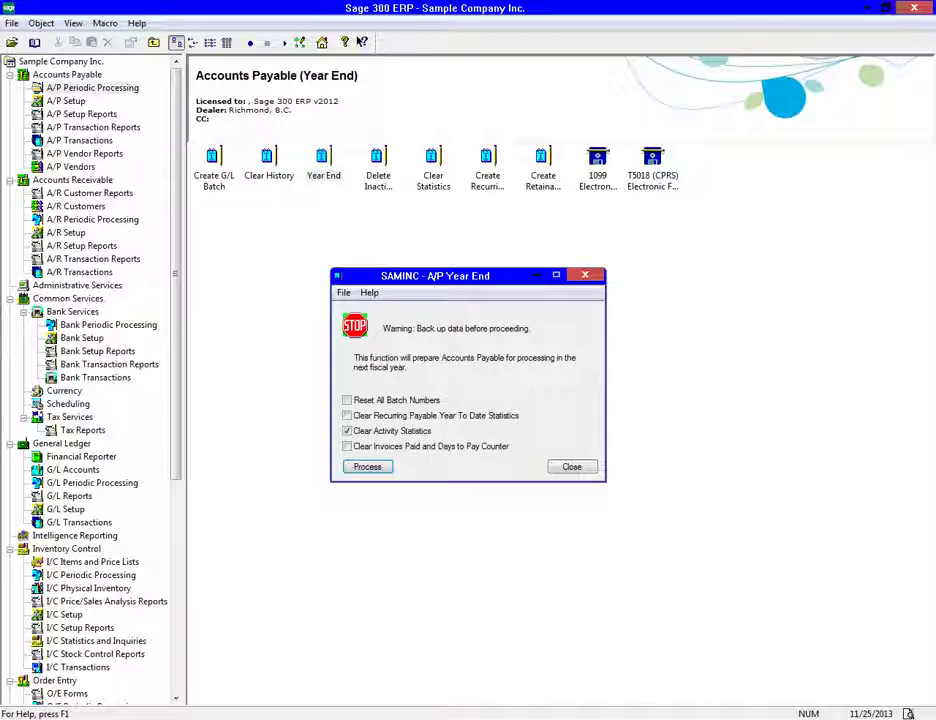
{"action": "left_click", "coordinate": [587, 468]}
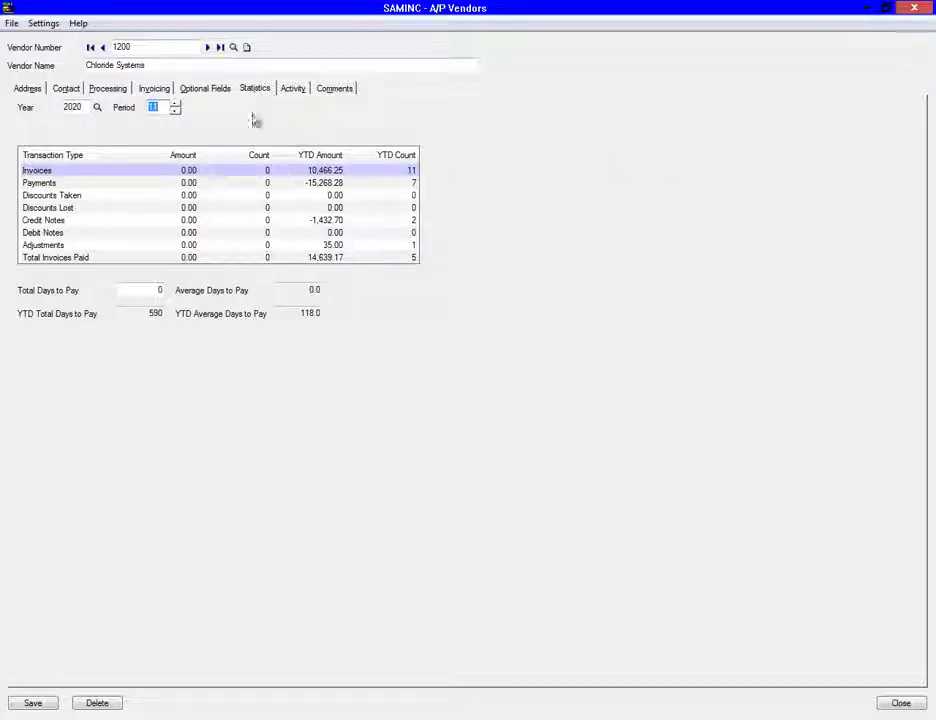
Show the A/P vendor statistics of Chloride Systems for year 2021.
{"action": "left_click", "coordinate": [115, 116]}
{"action": "type", "text": "1"}
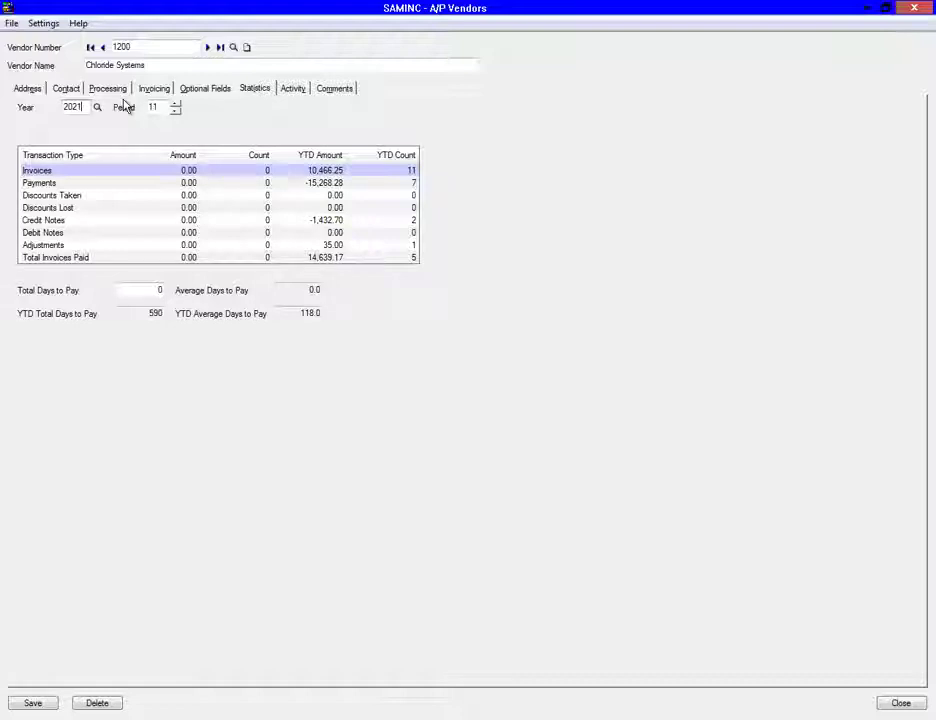
{"action": "key", "text": "Tab"}
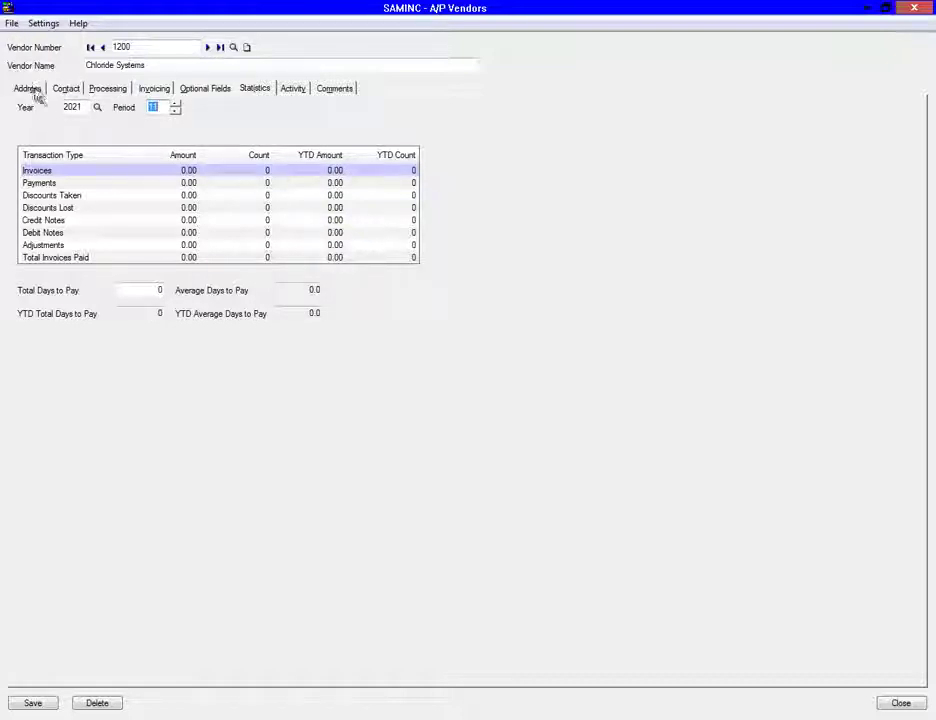